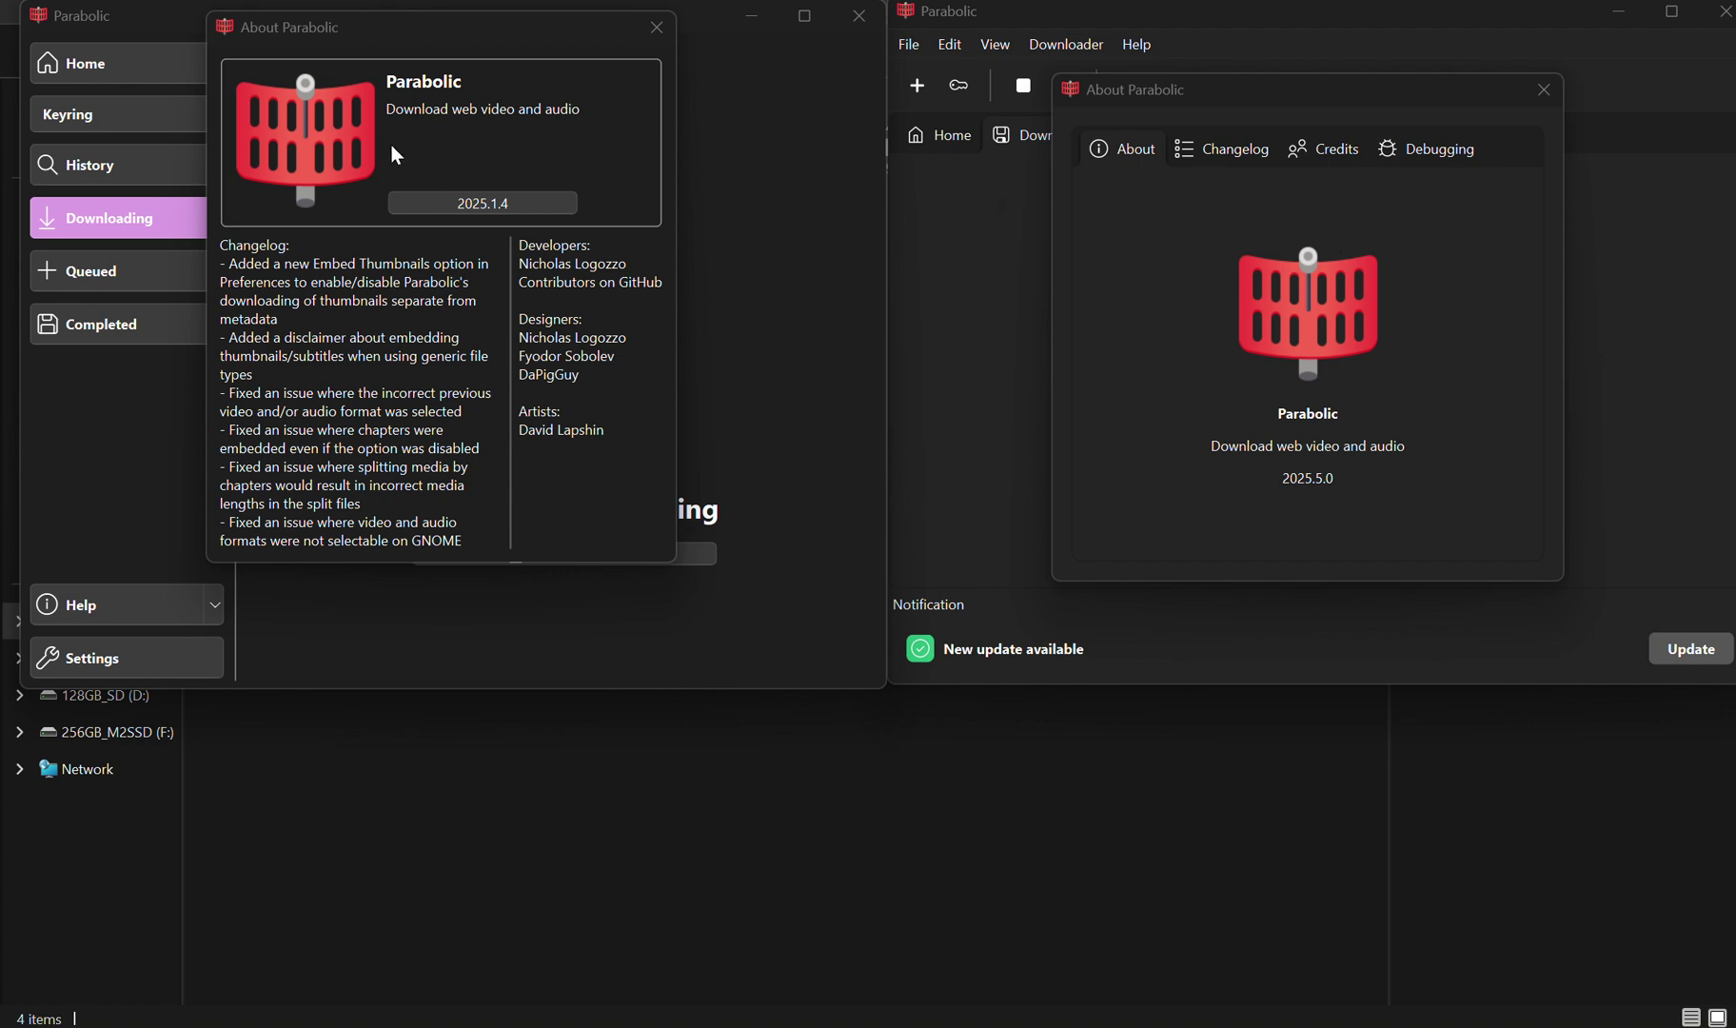
In the older version, close About and reopen a new download form with the prefilled link
click(656, 27)
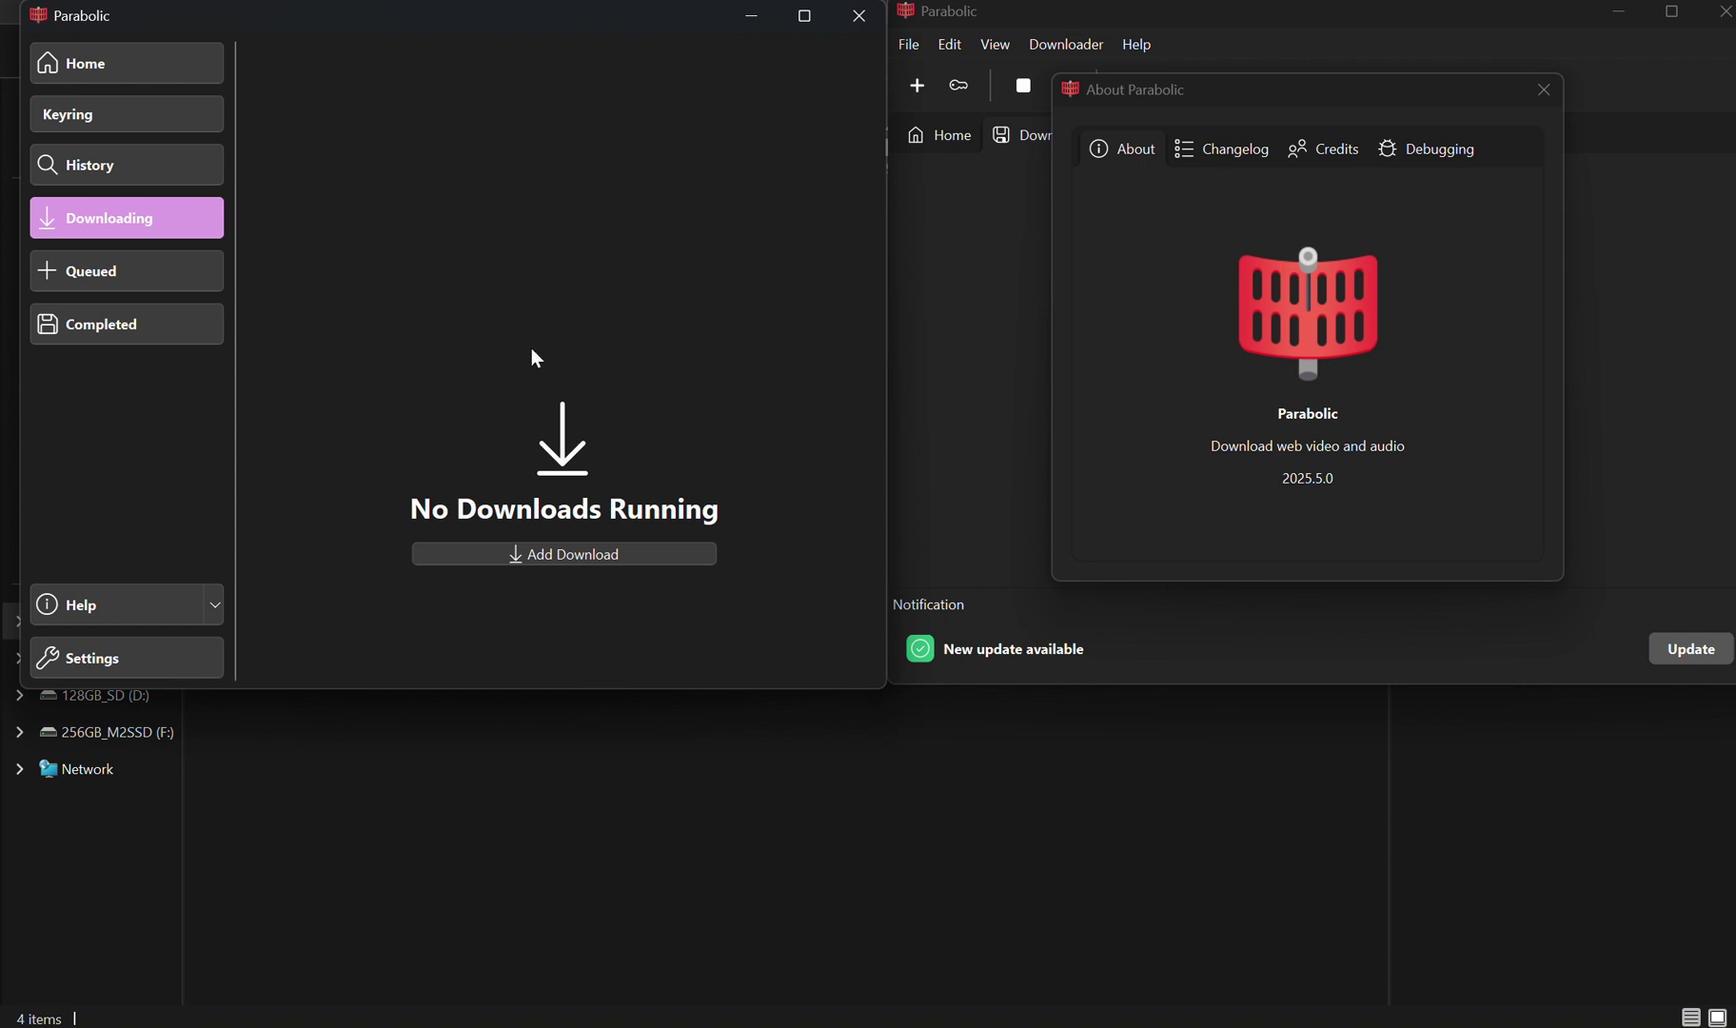
click(640, 544)
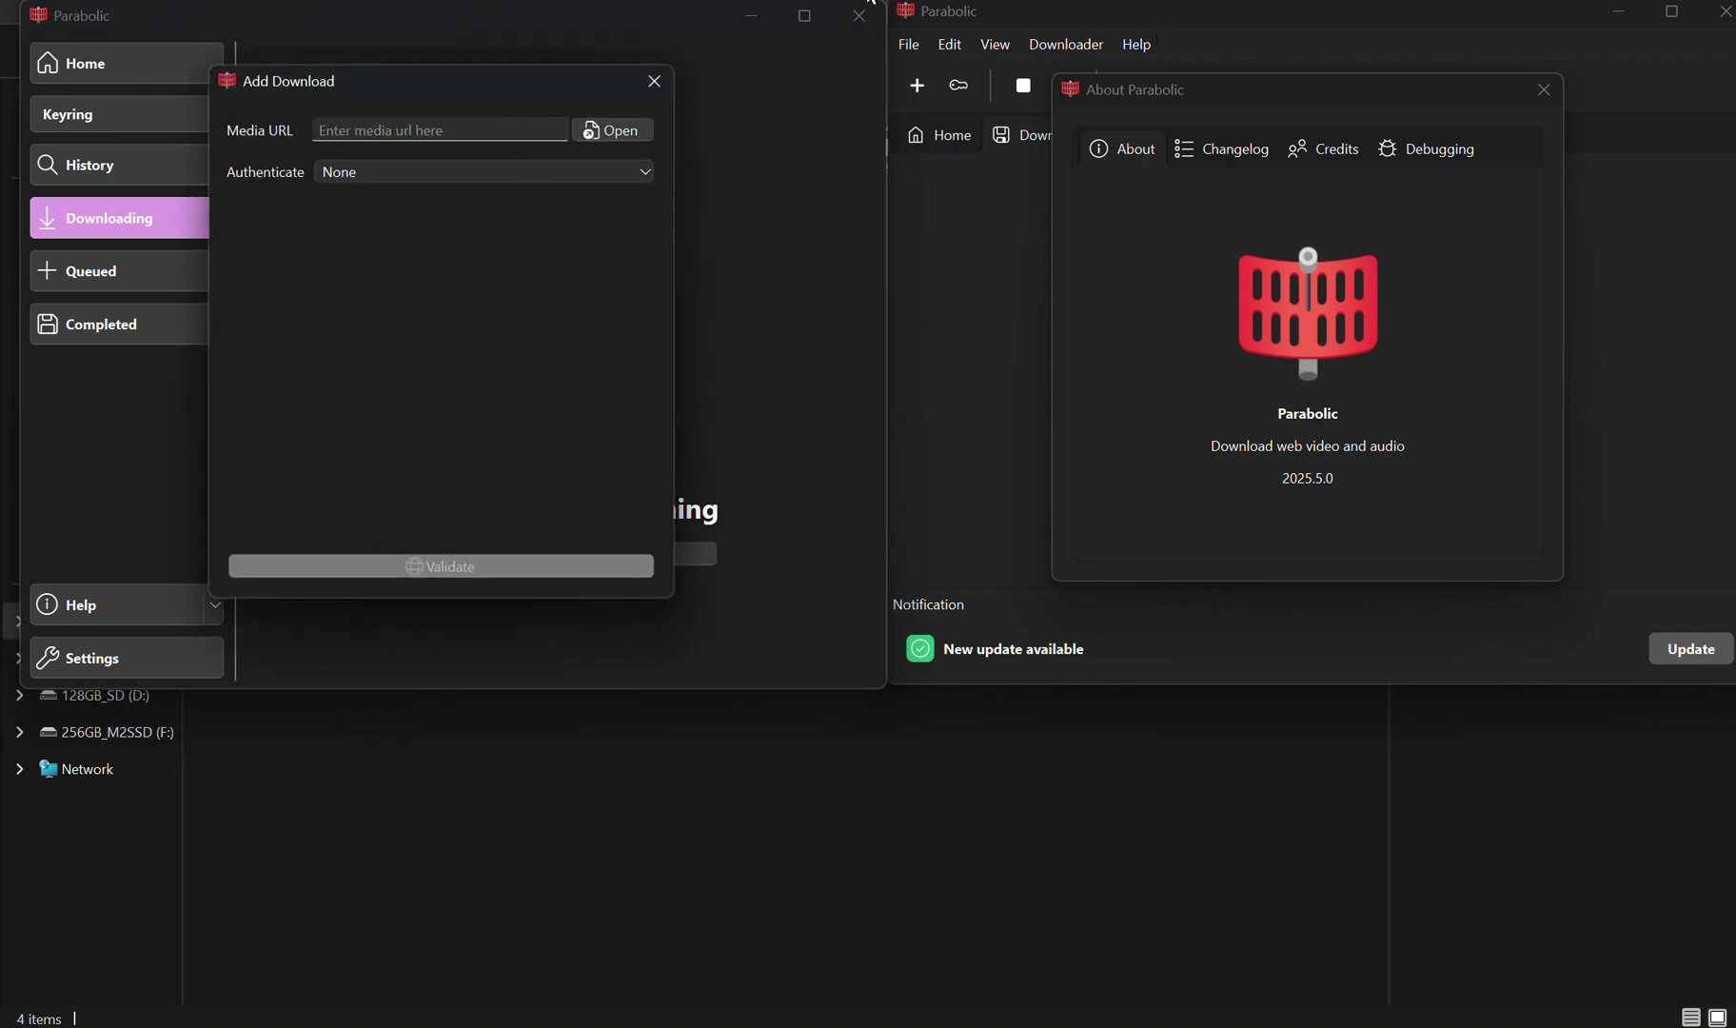
key(Escape)
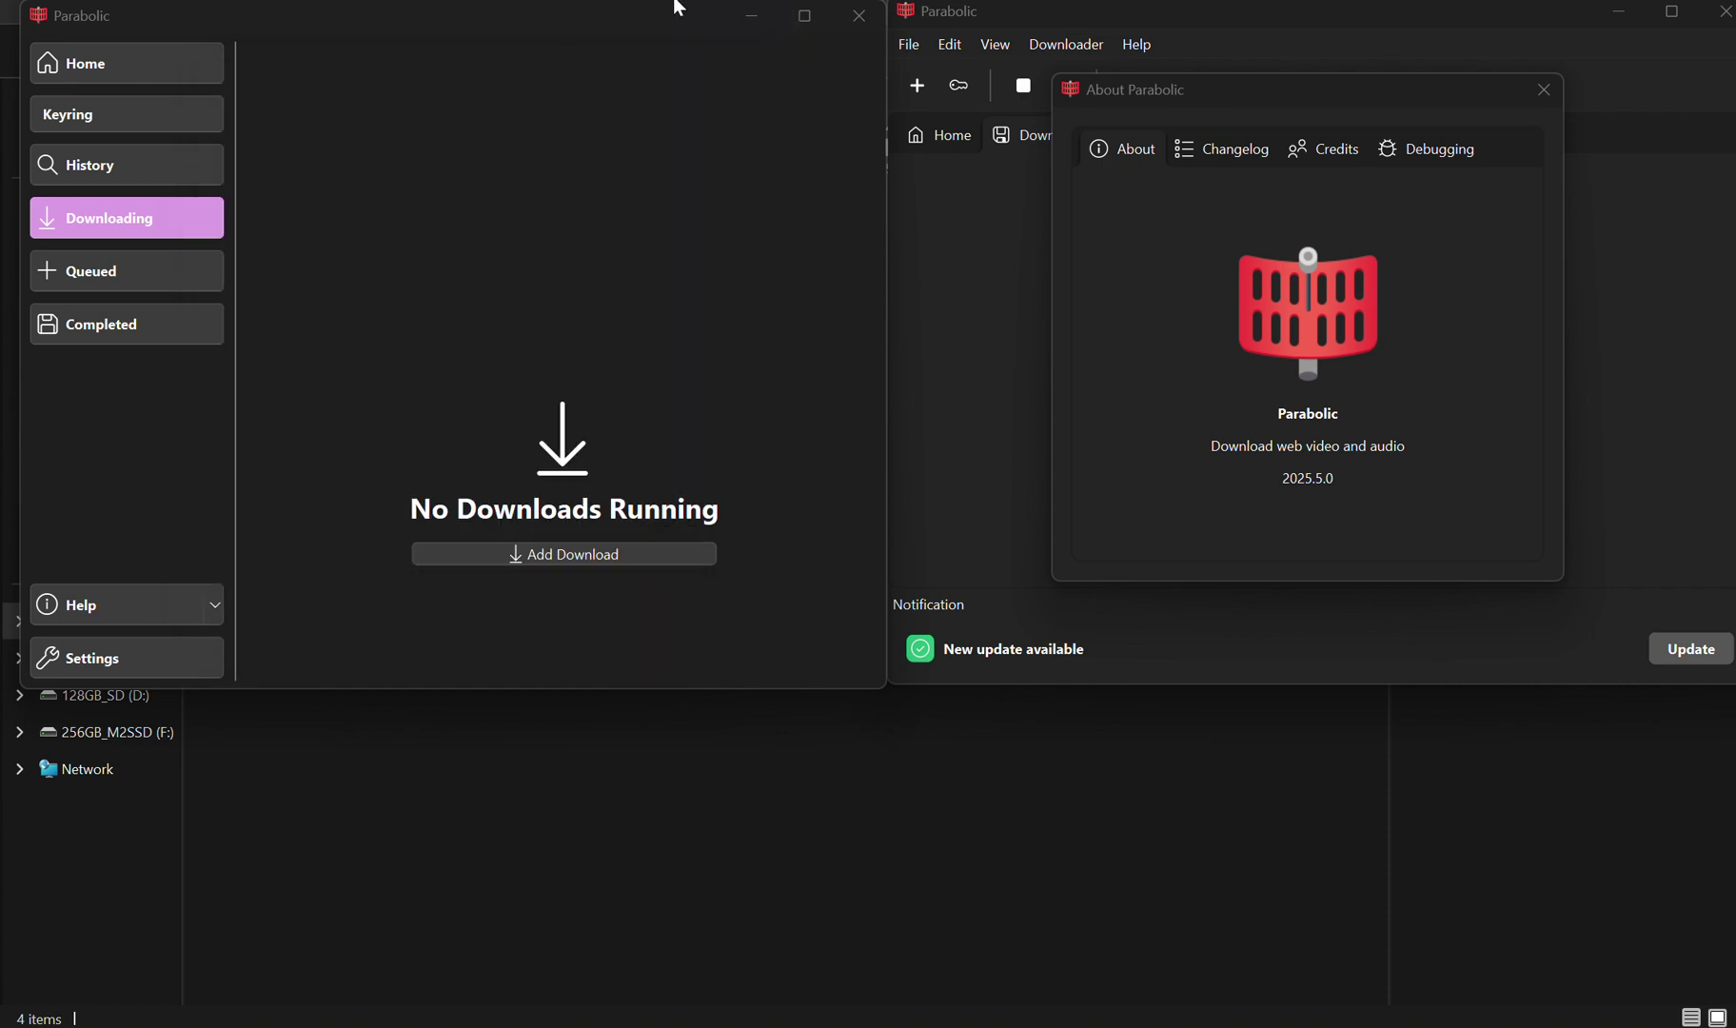
click(637, 553)
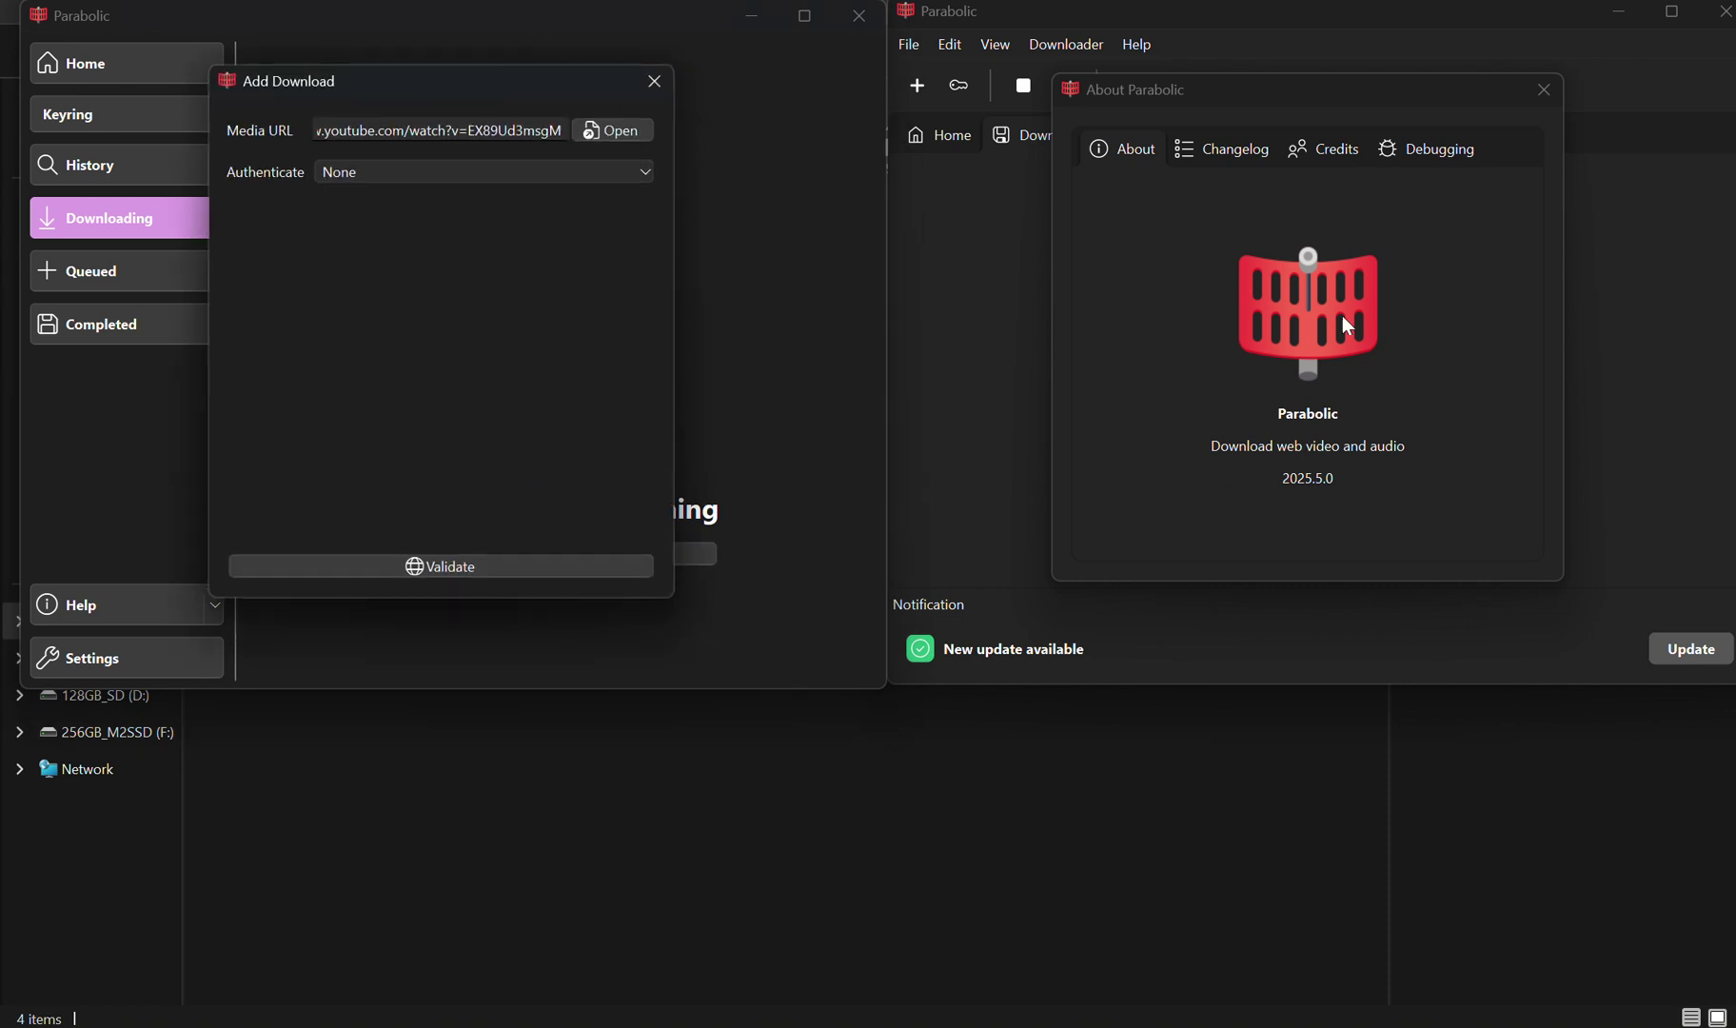
Start a new download with the YouTube link in the newer version, then validate the older version's link
click(1544, 85)
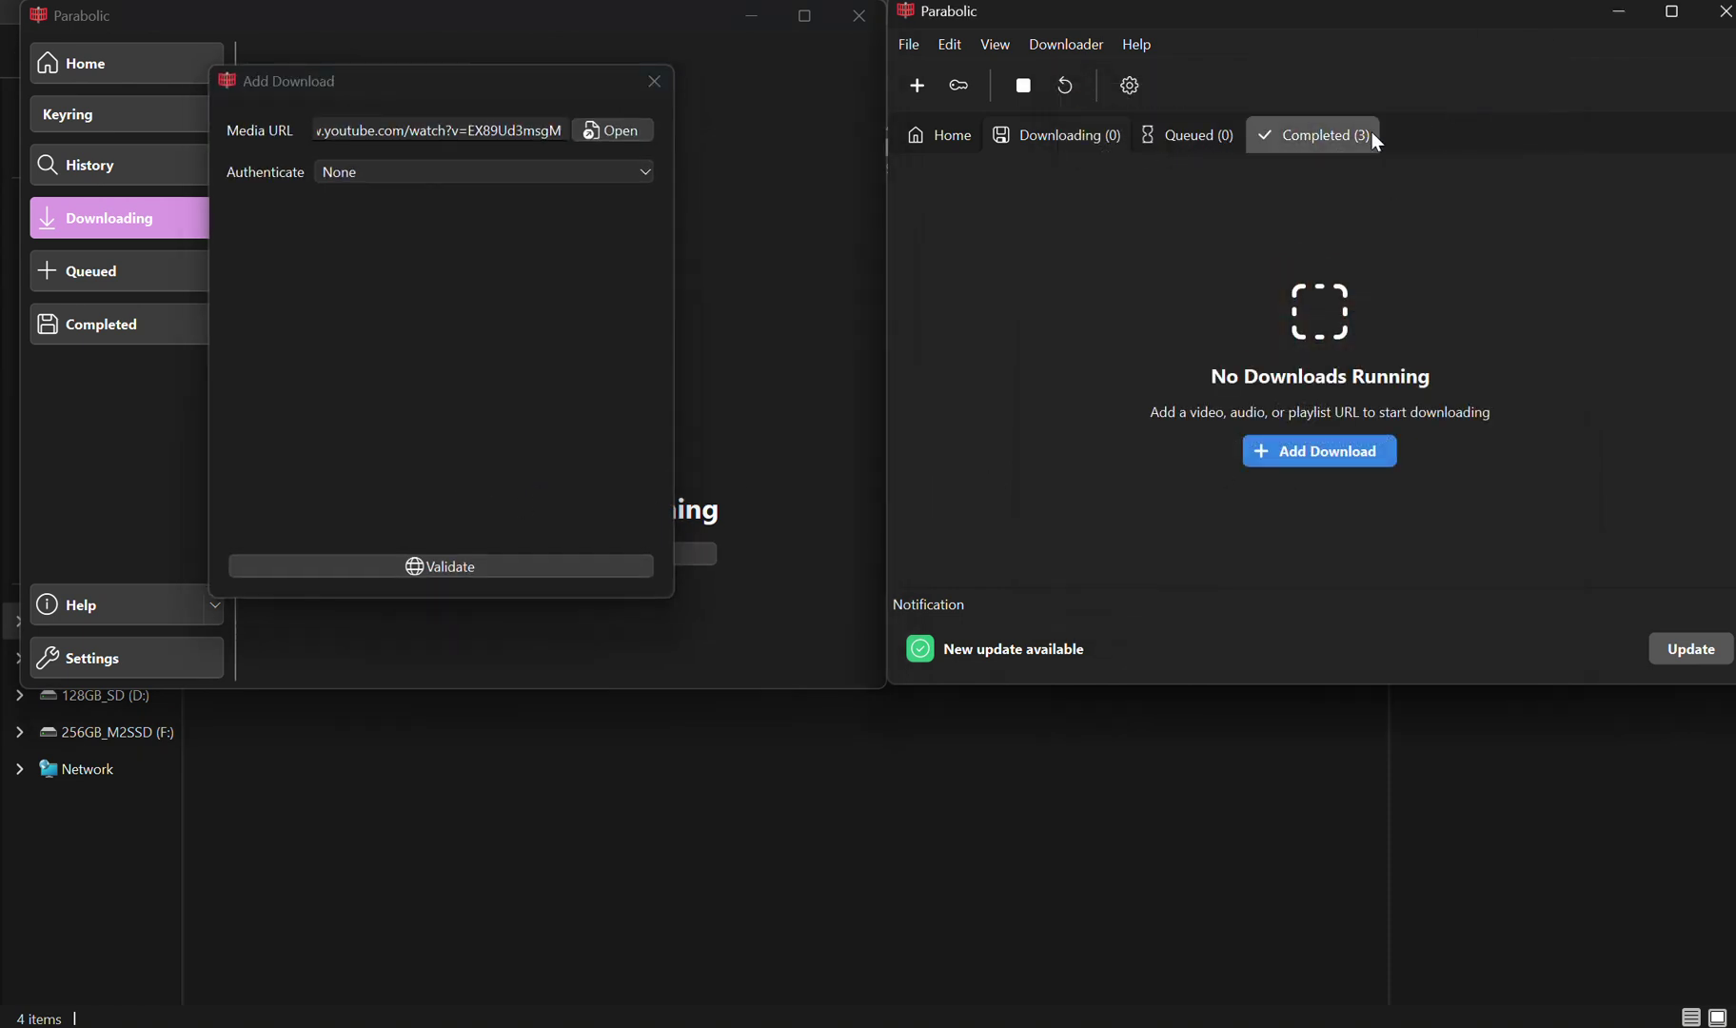
click(1361, 447)
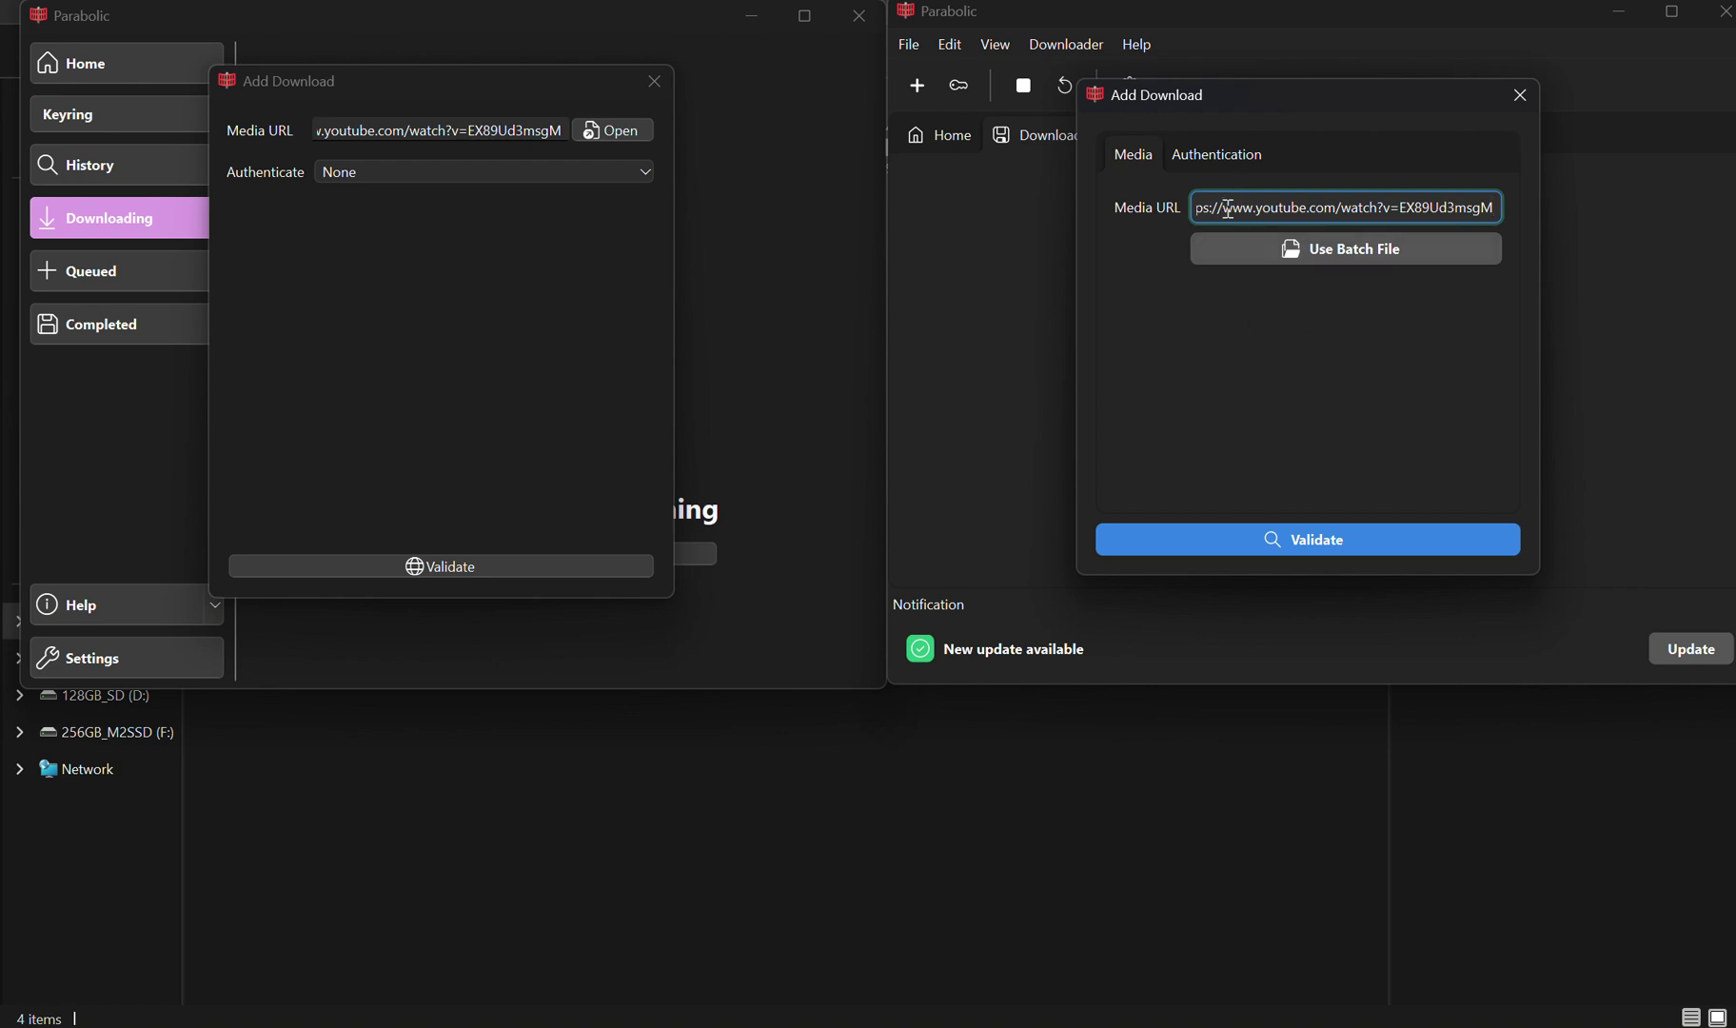
drag(1222, 206, 1600, 220)
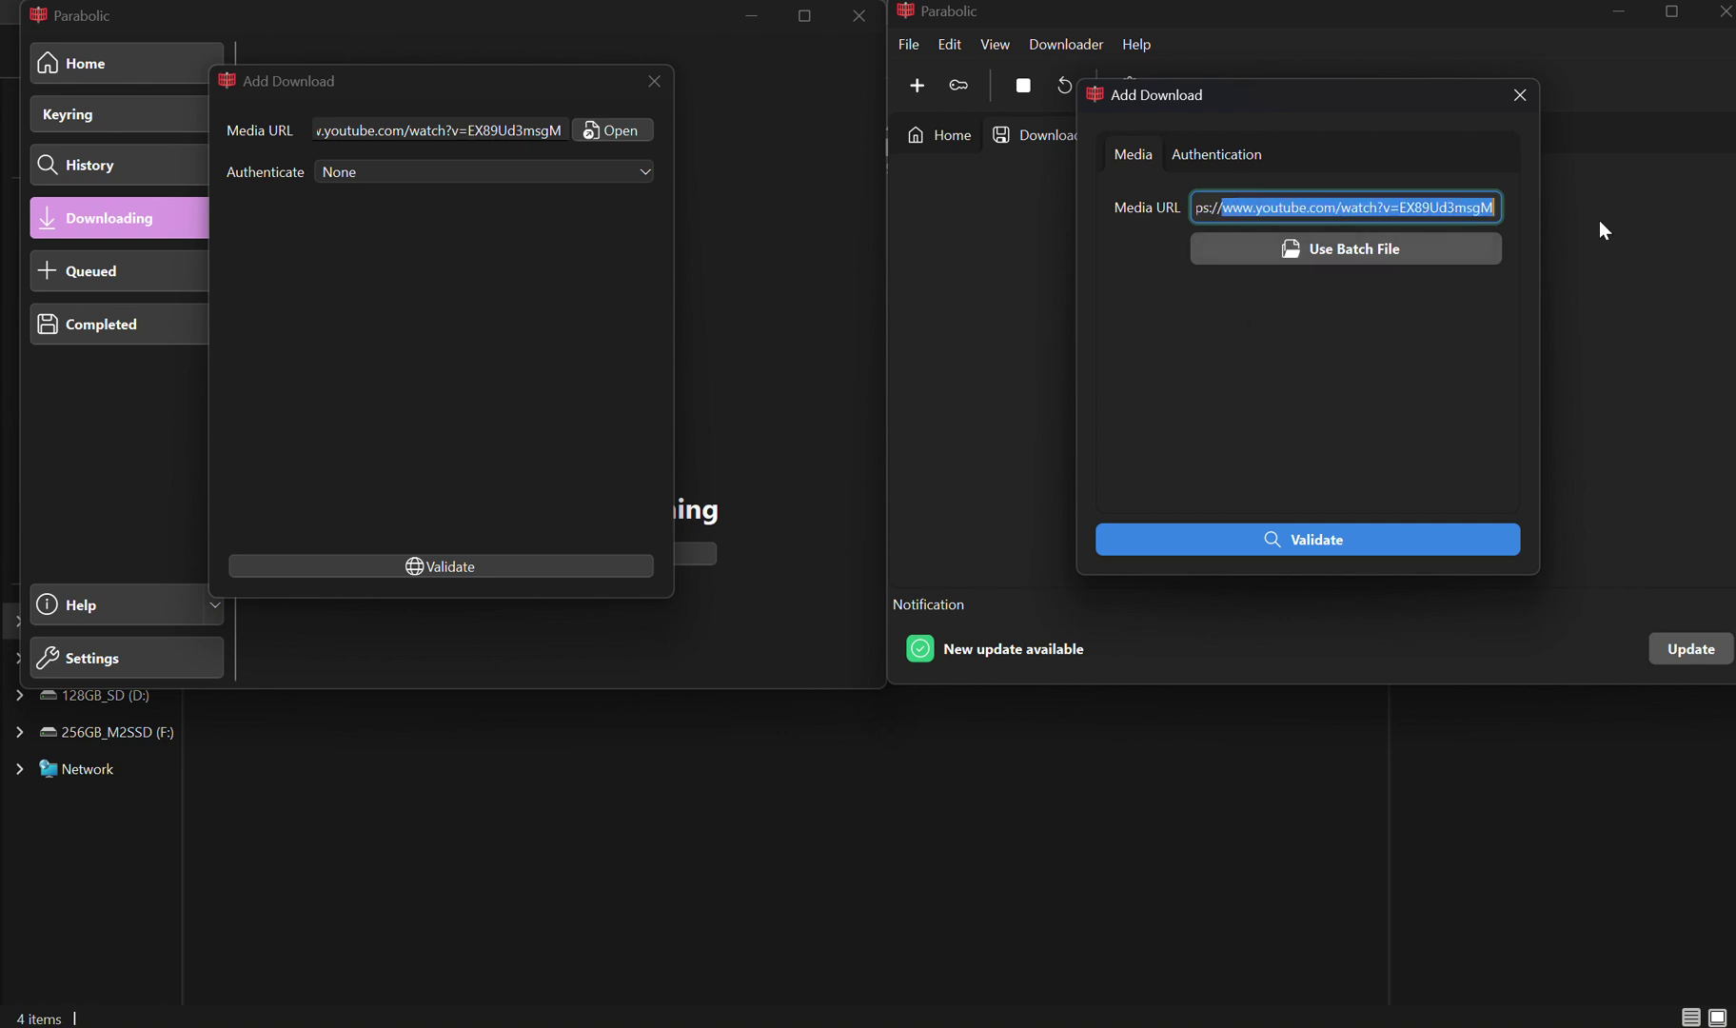
click(415, 360)
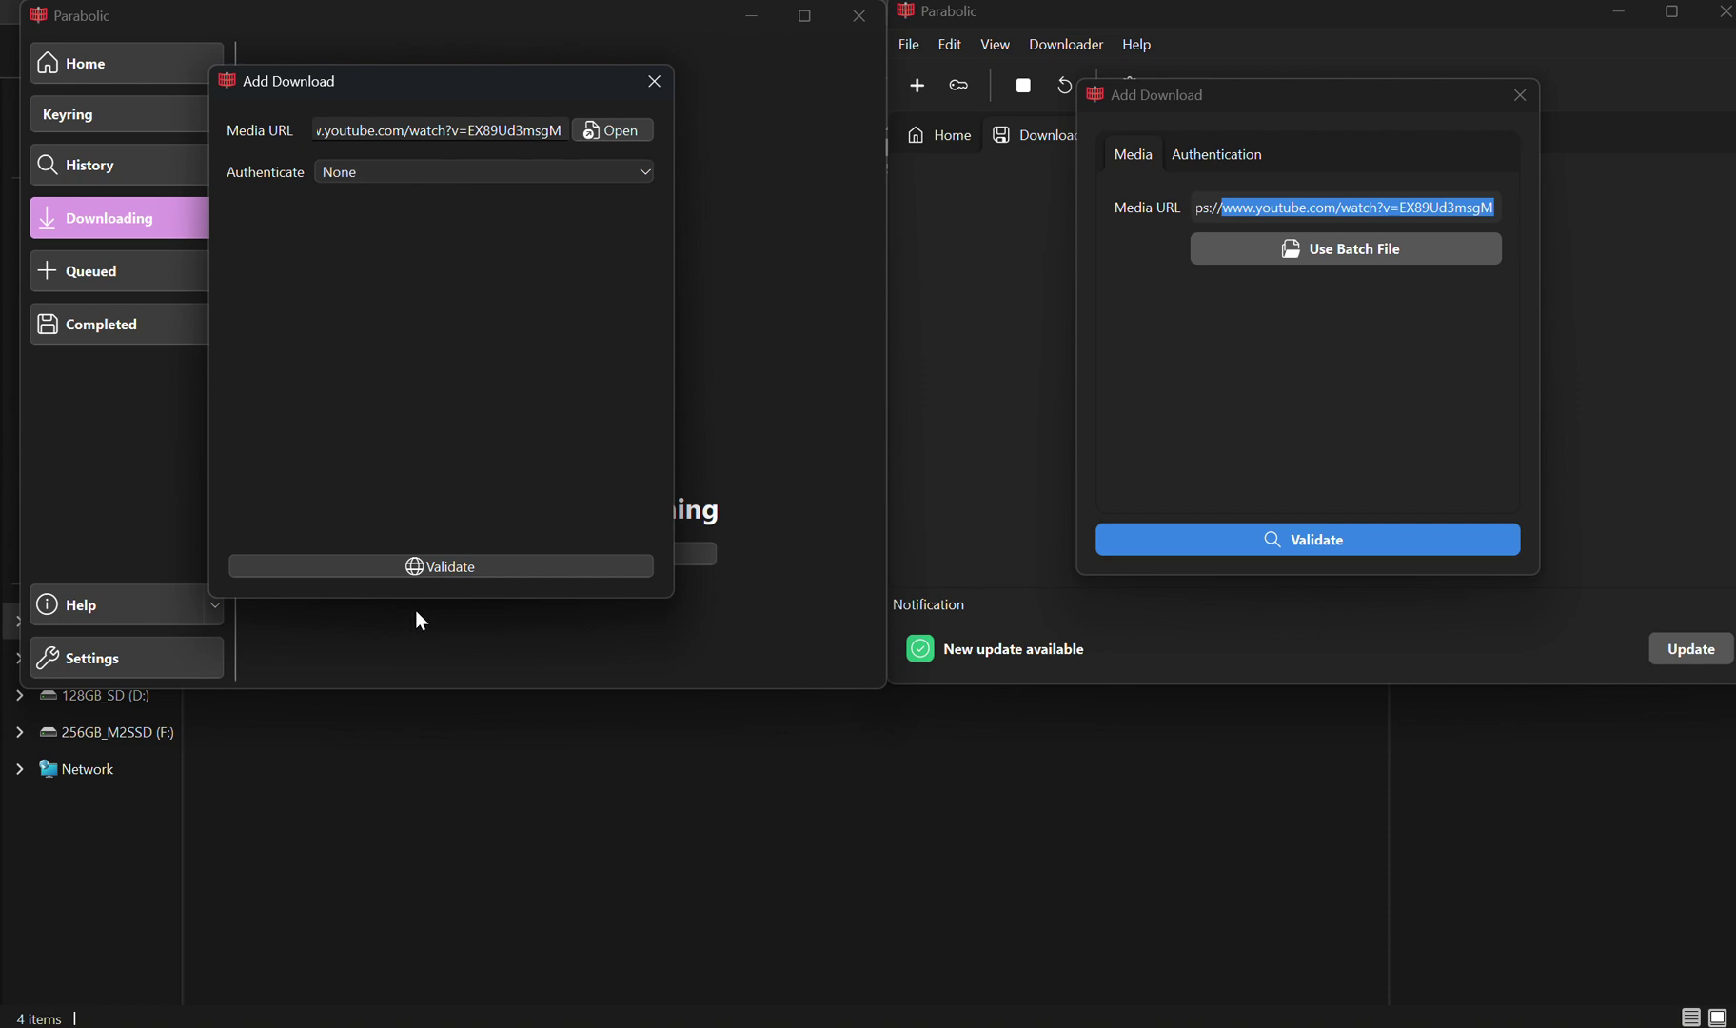
click(469, 568)
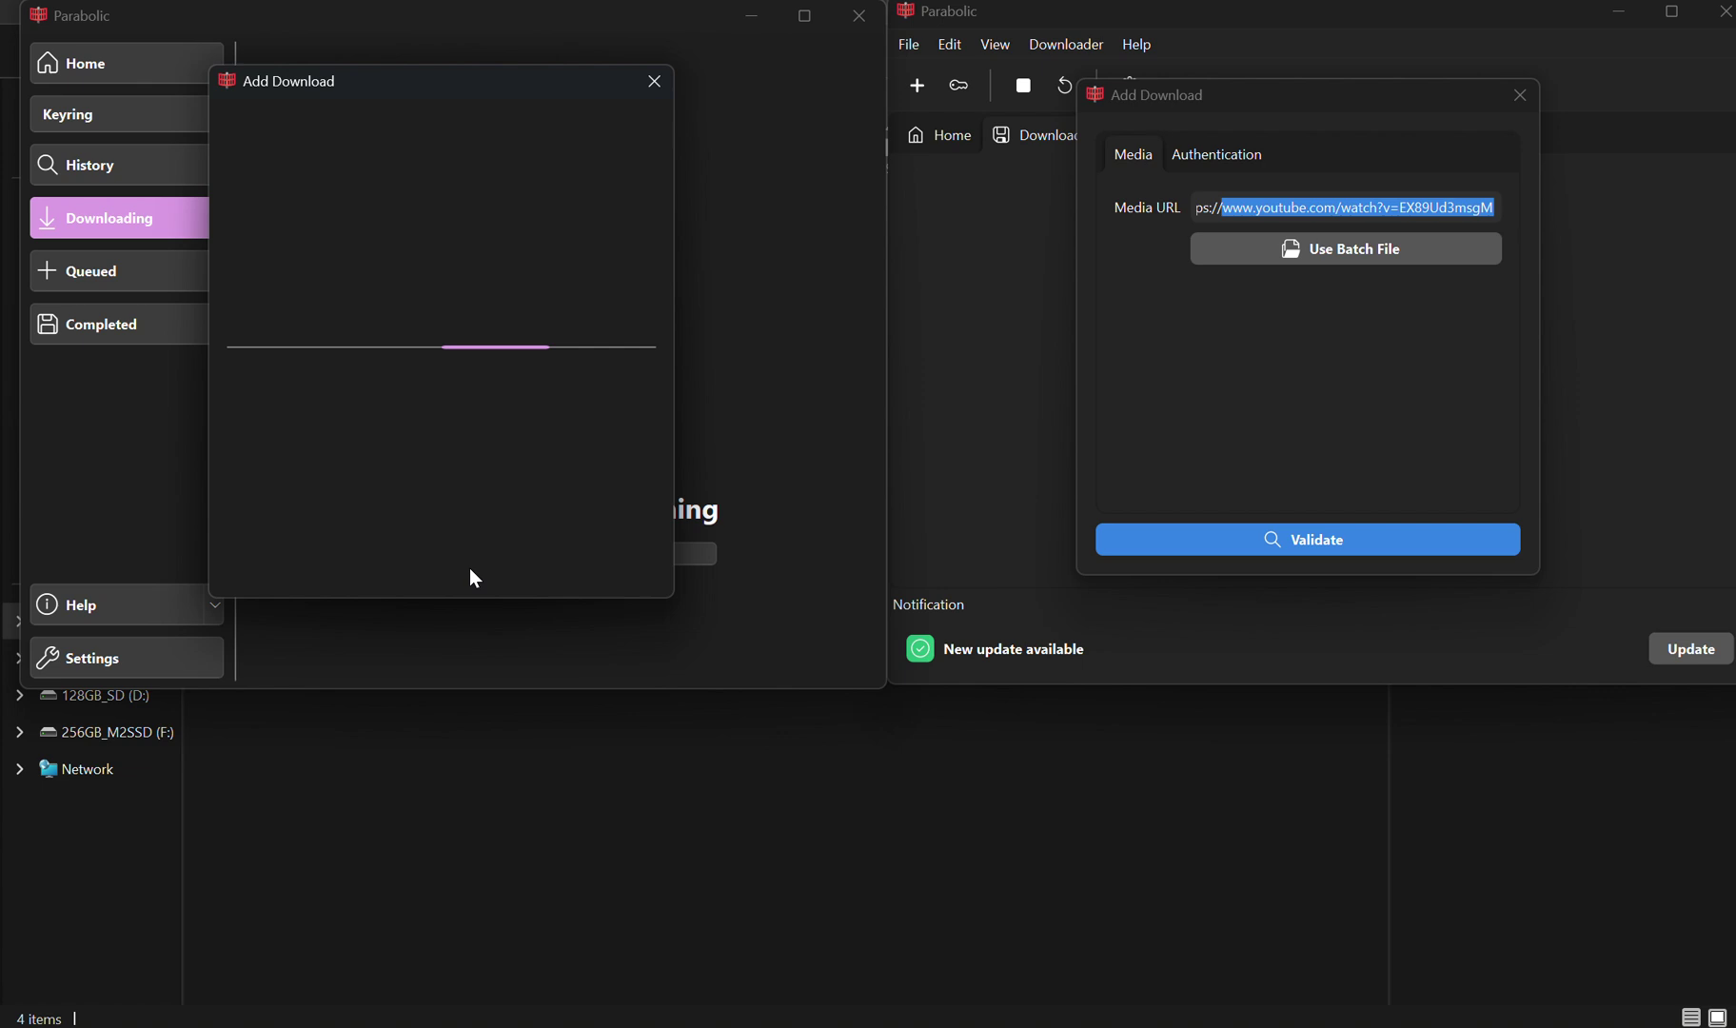
Validate the newer version's link and download the older version's video as MP4 (Video)
click(1223, 542)
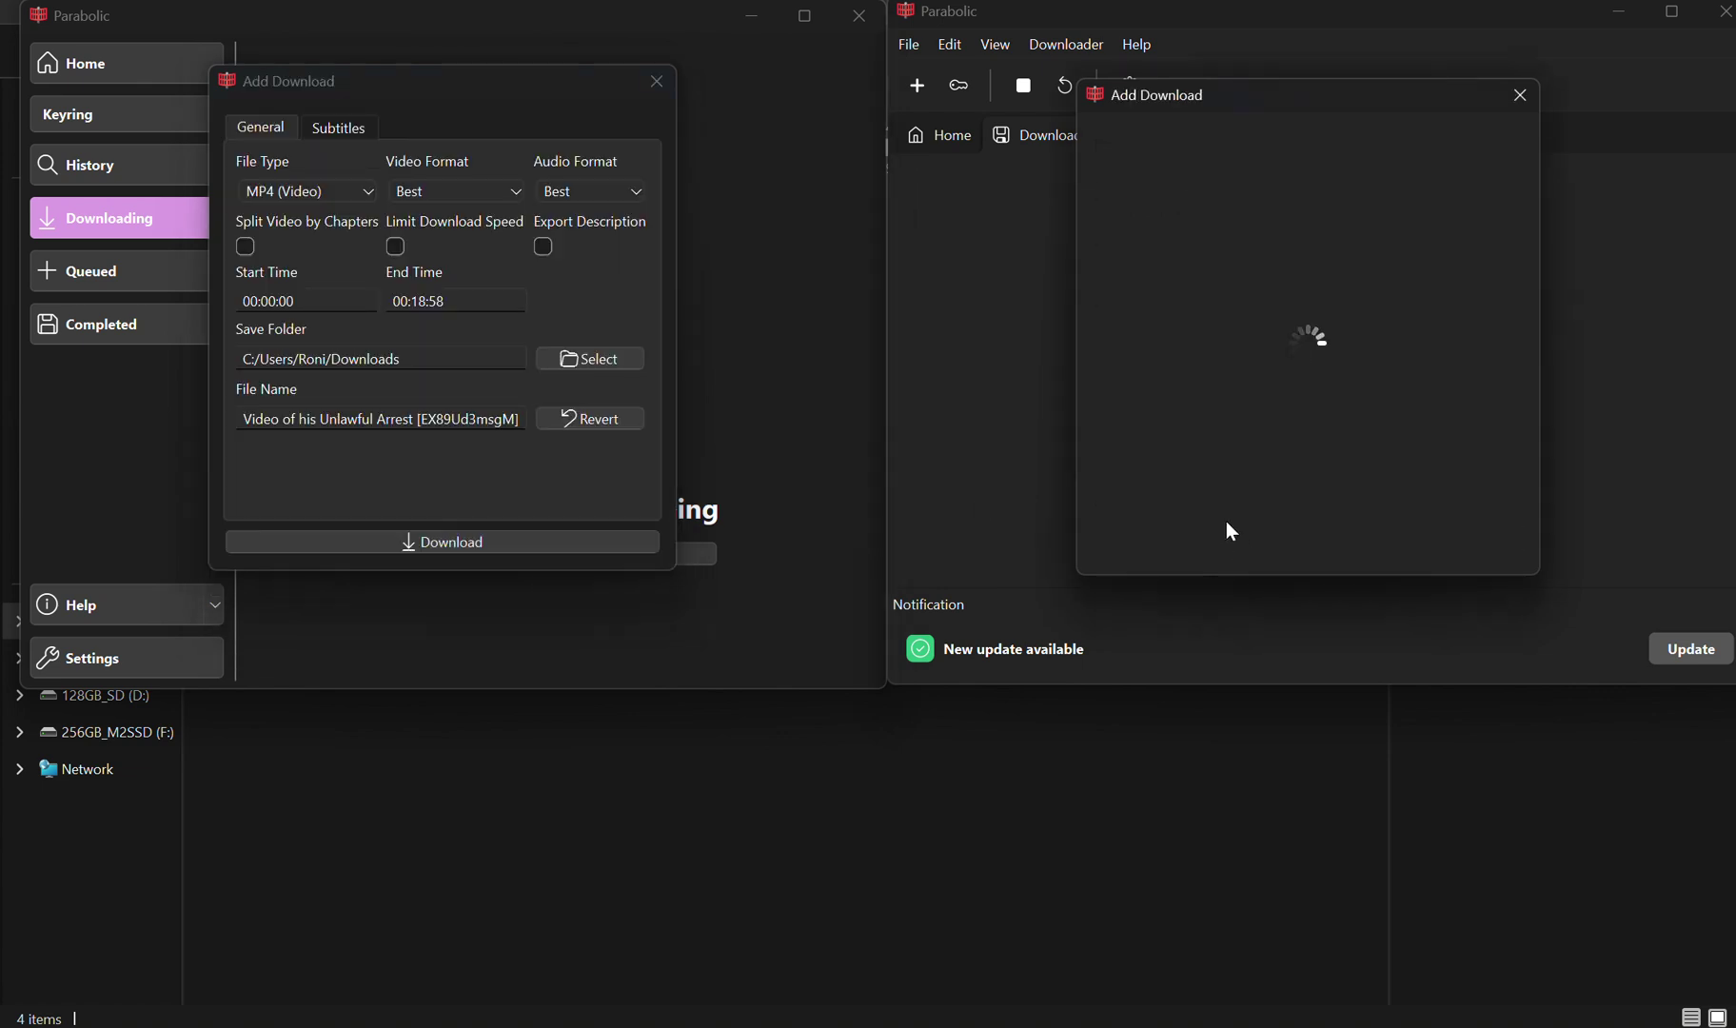
click(360, 195)
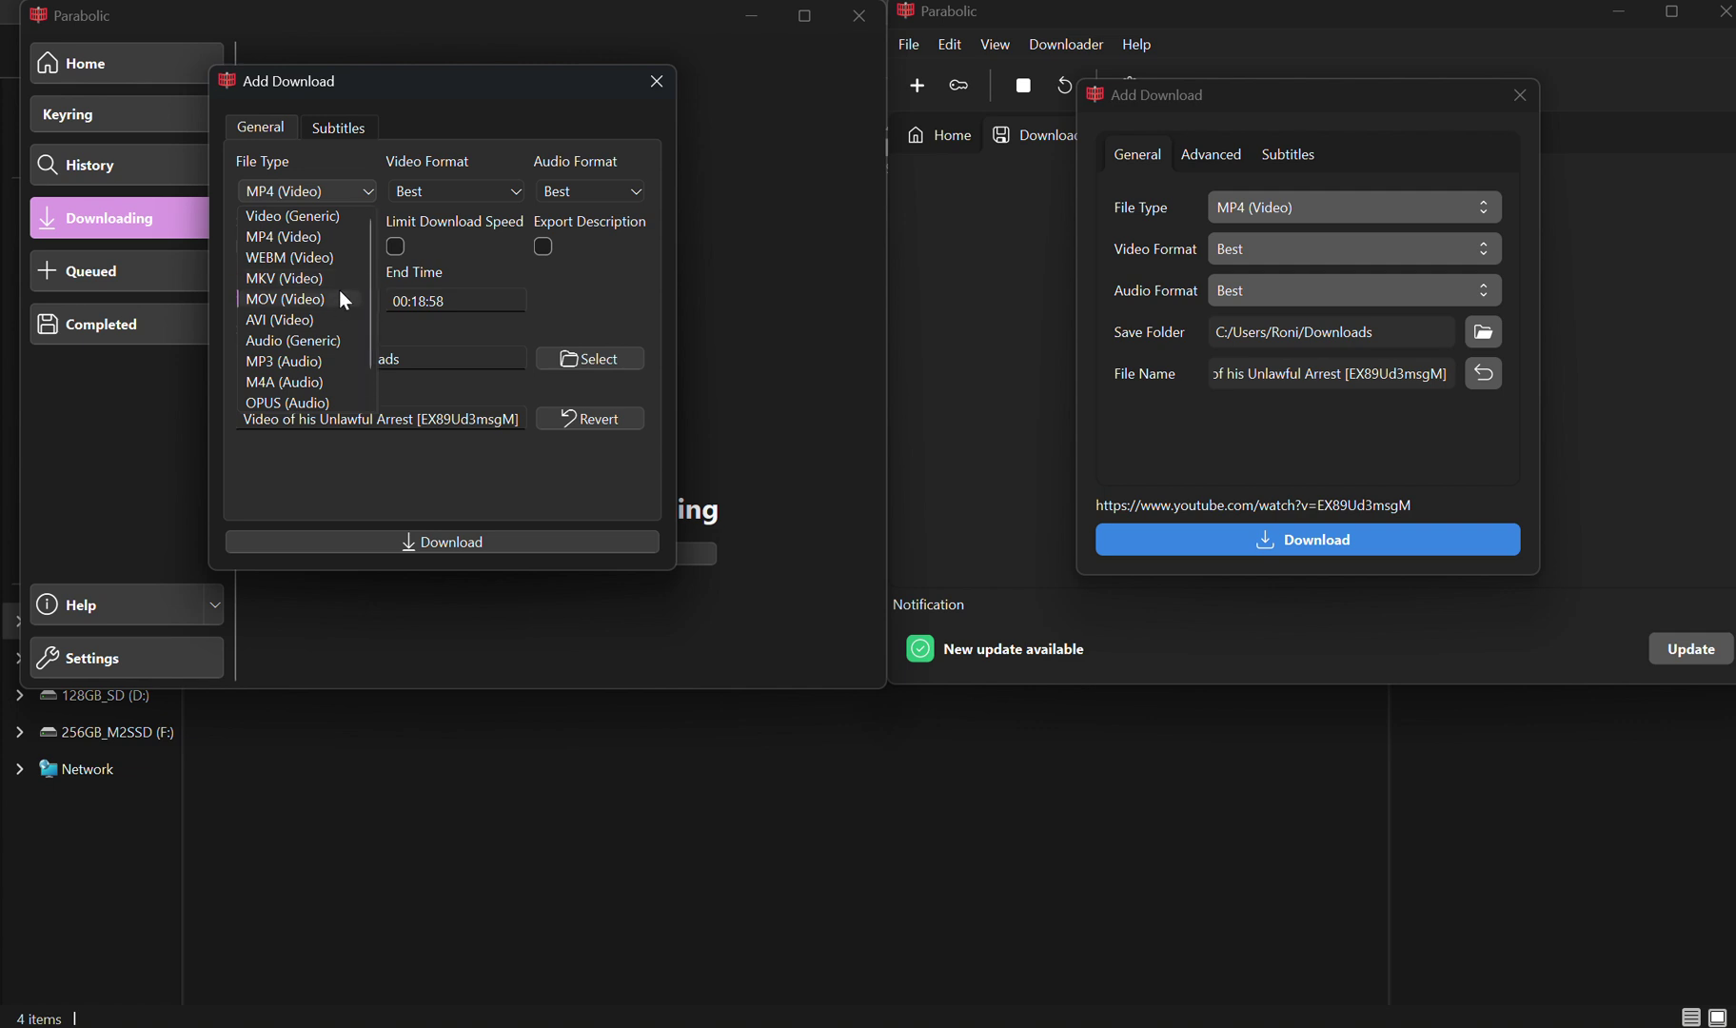
scroll(337, 351, down, 1)
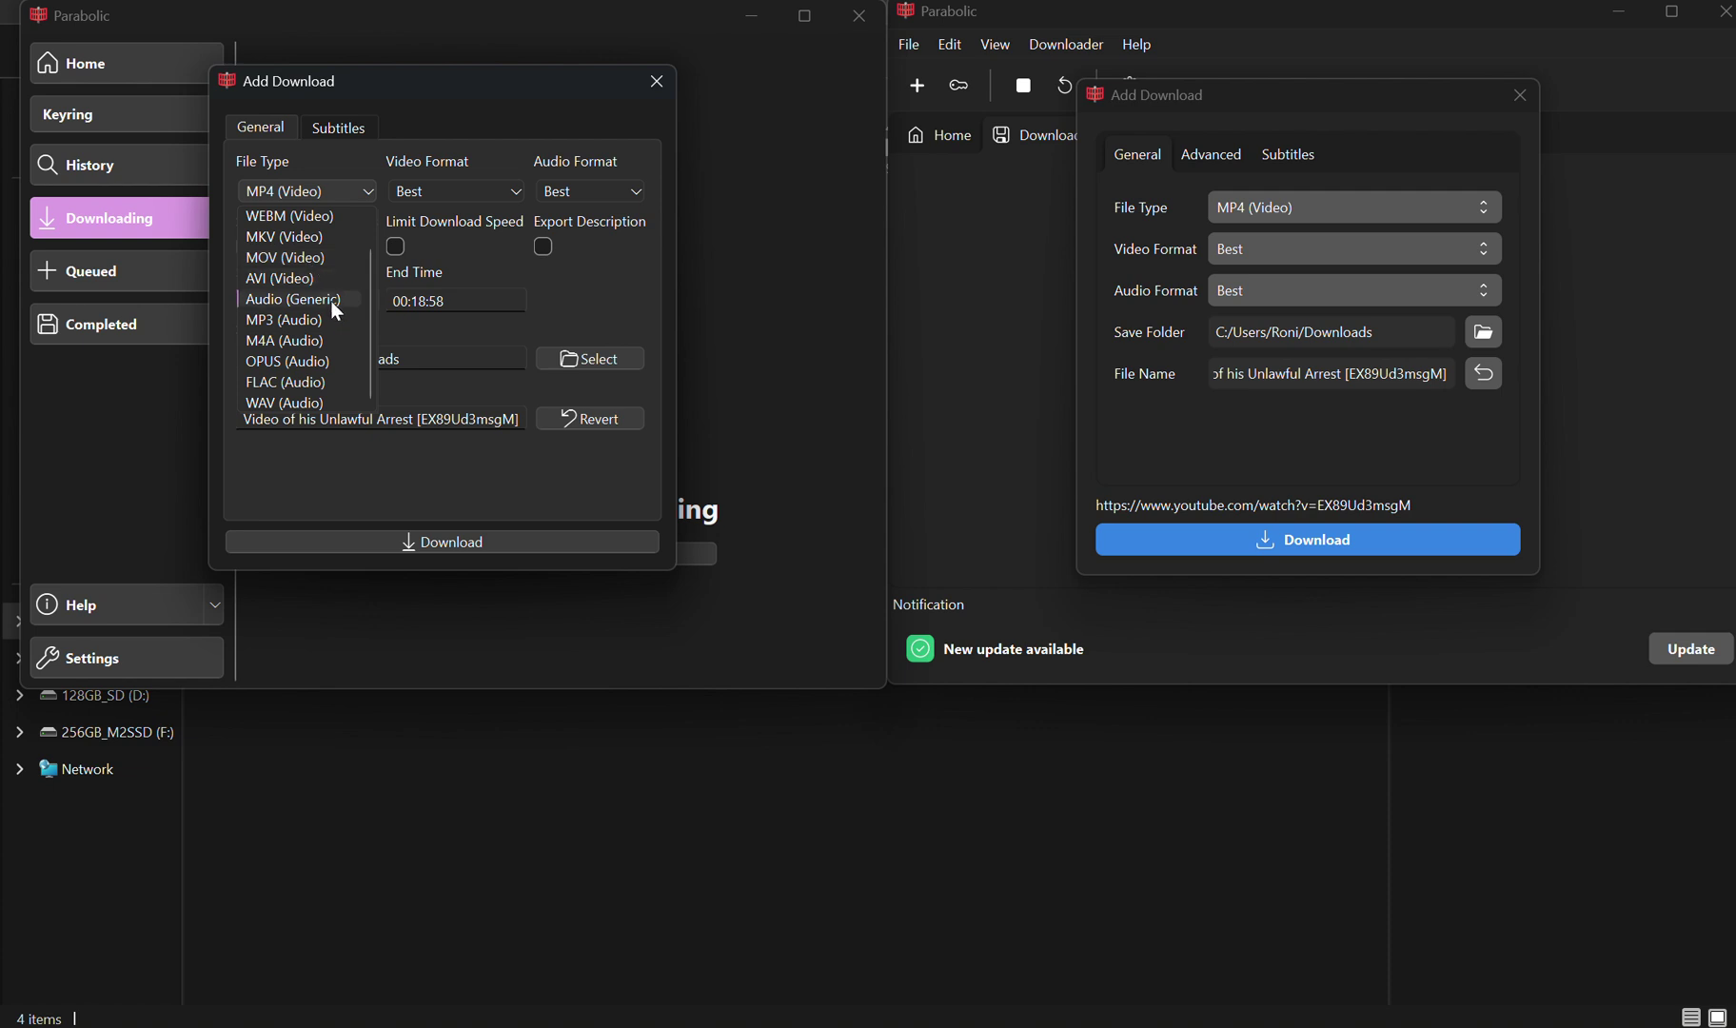
scroll(332, 258, up, 1)
click(337, 234)
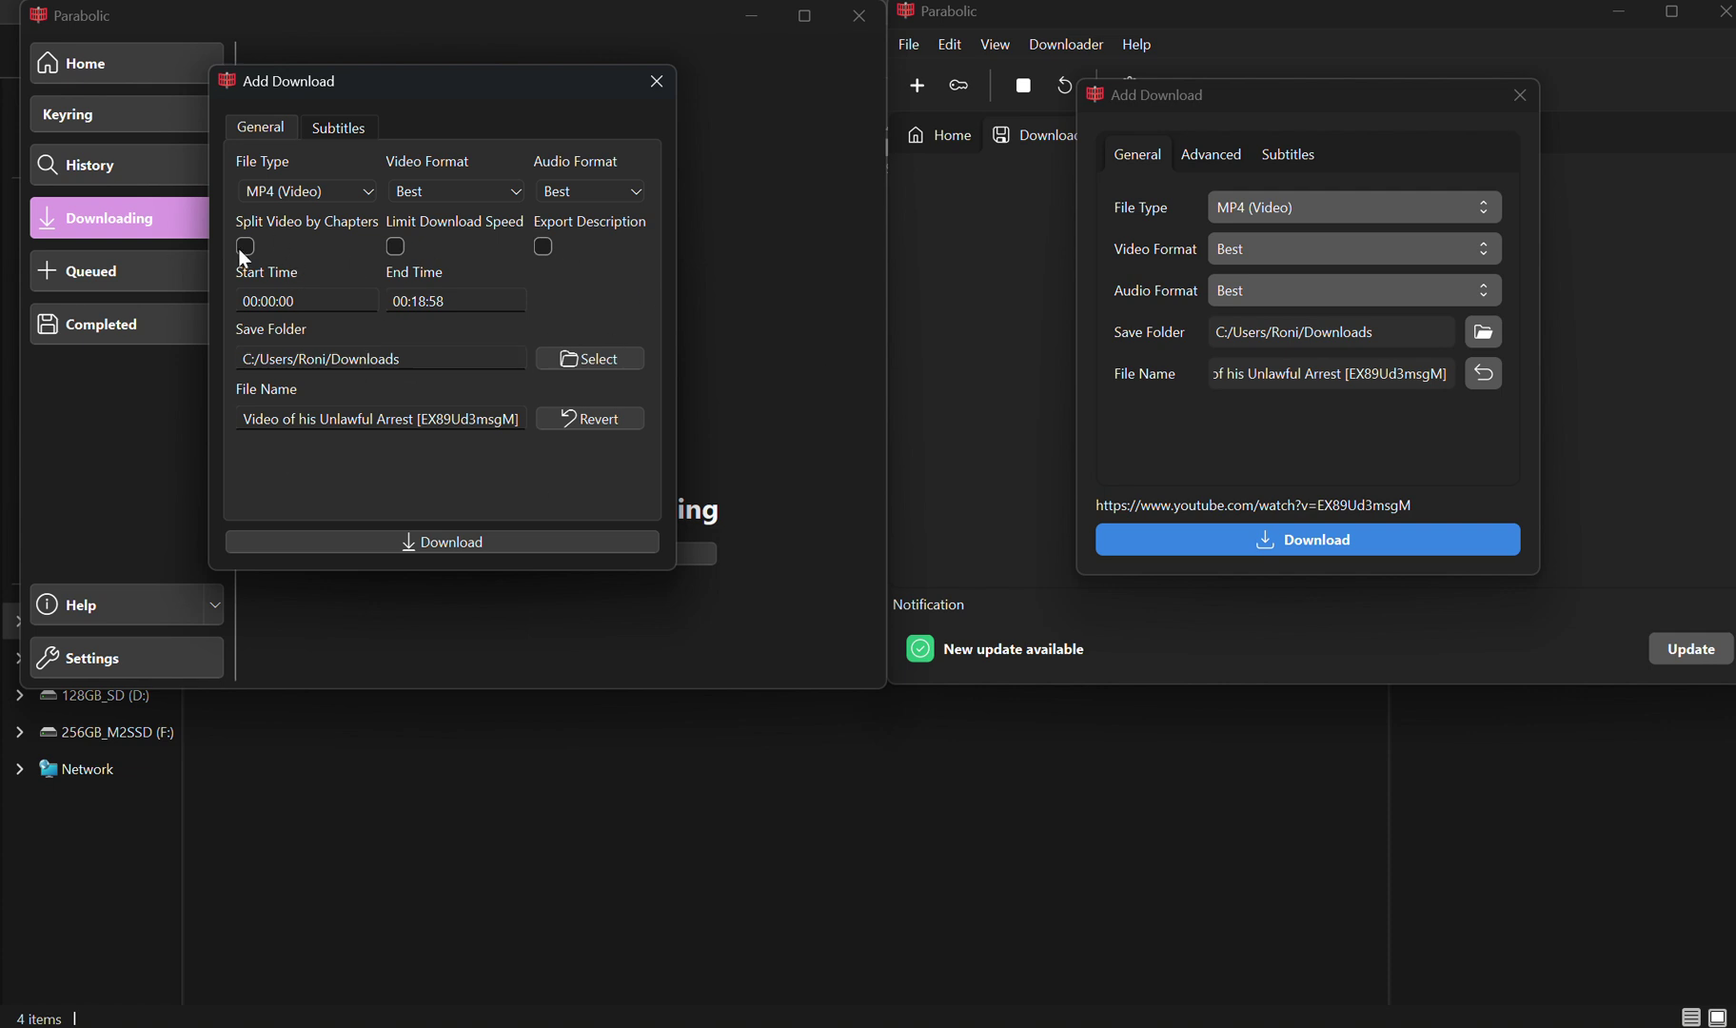
click(577, 547)
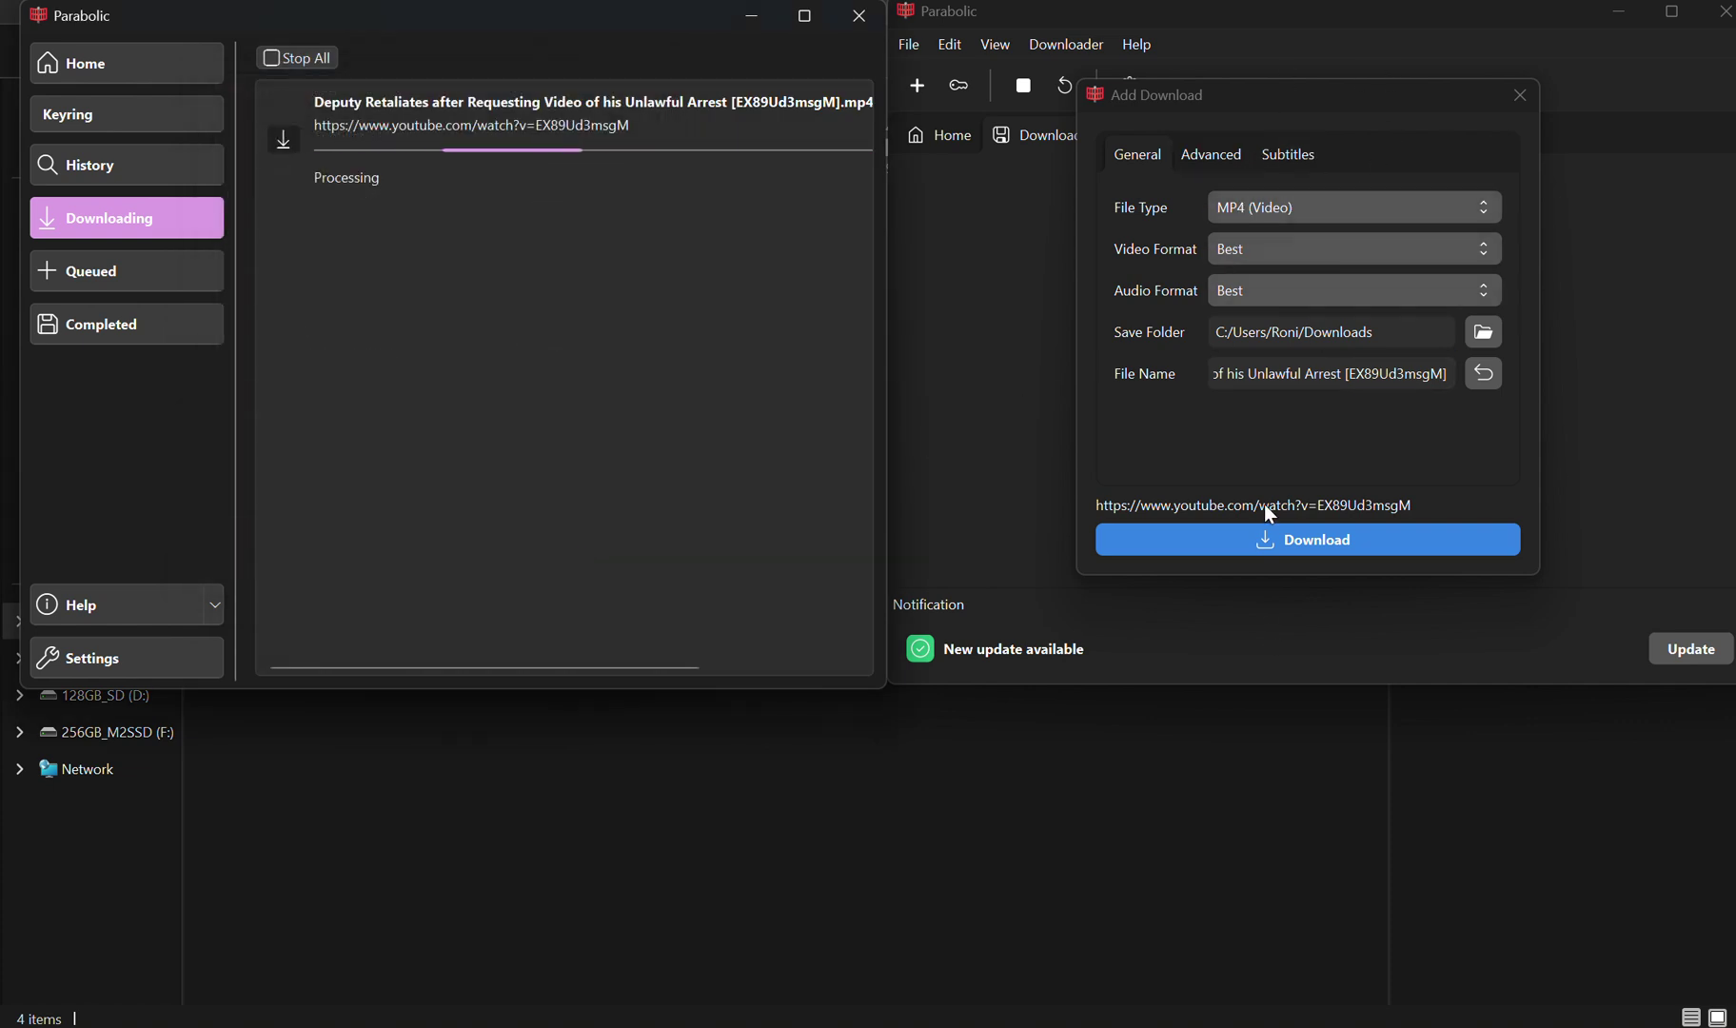
Review the newer version's Advanced and Subtitles options, then start its MP4 download
click(1243, 153)
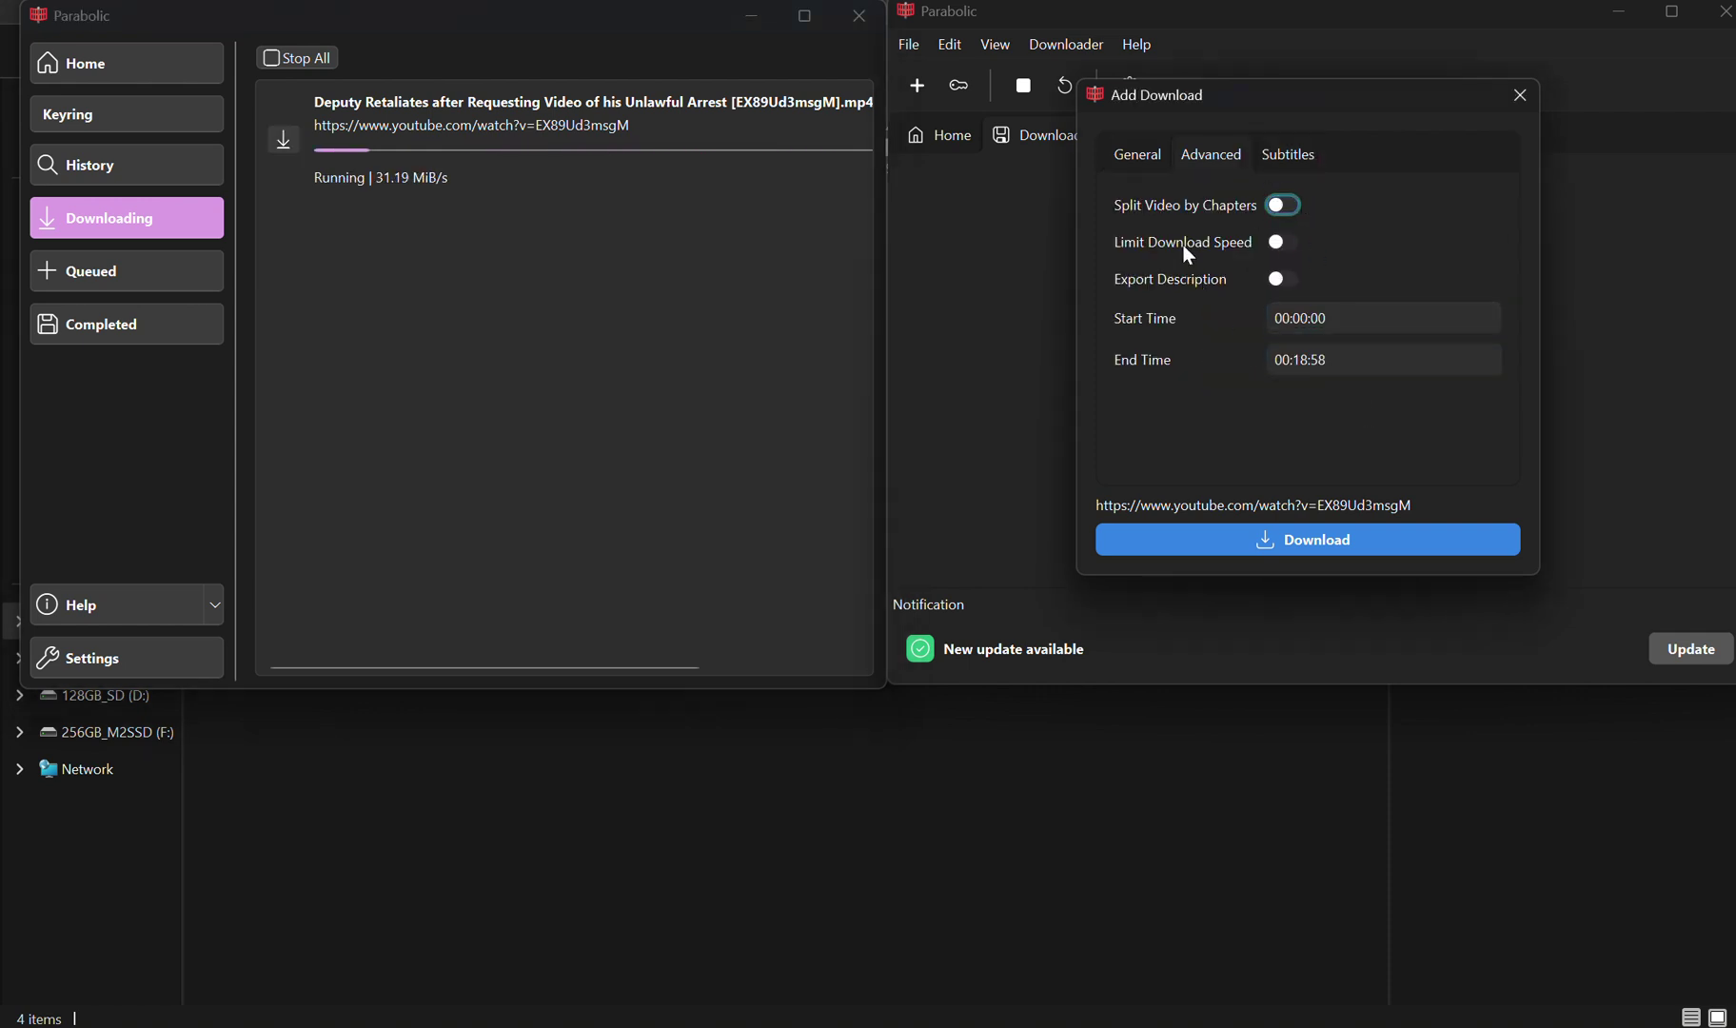
click(1123, 167)
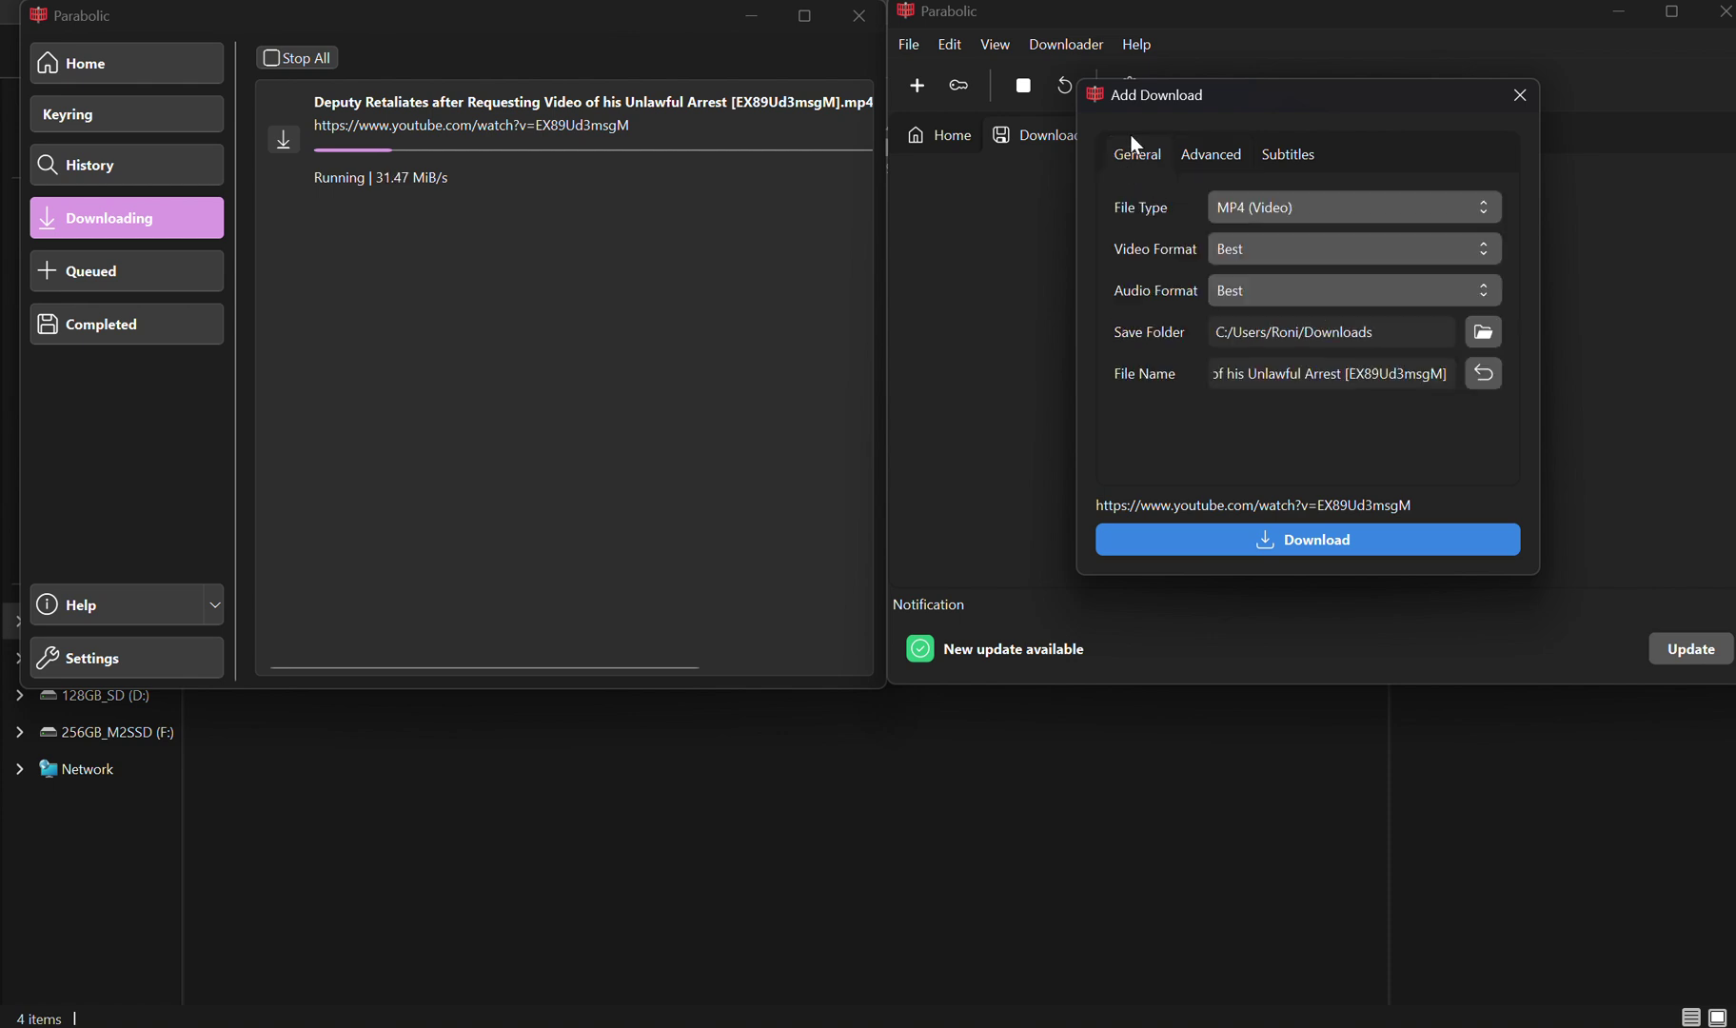
click(1272, 154)
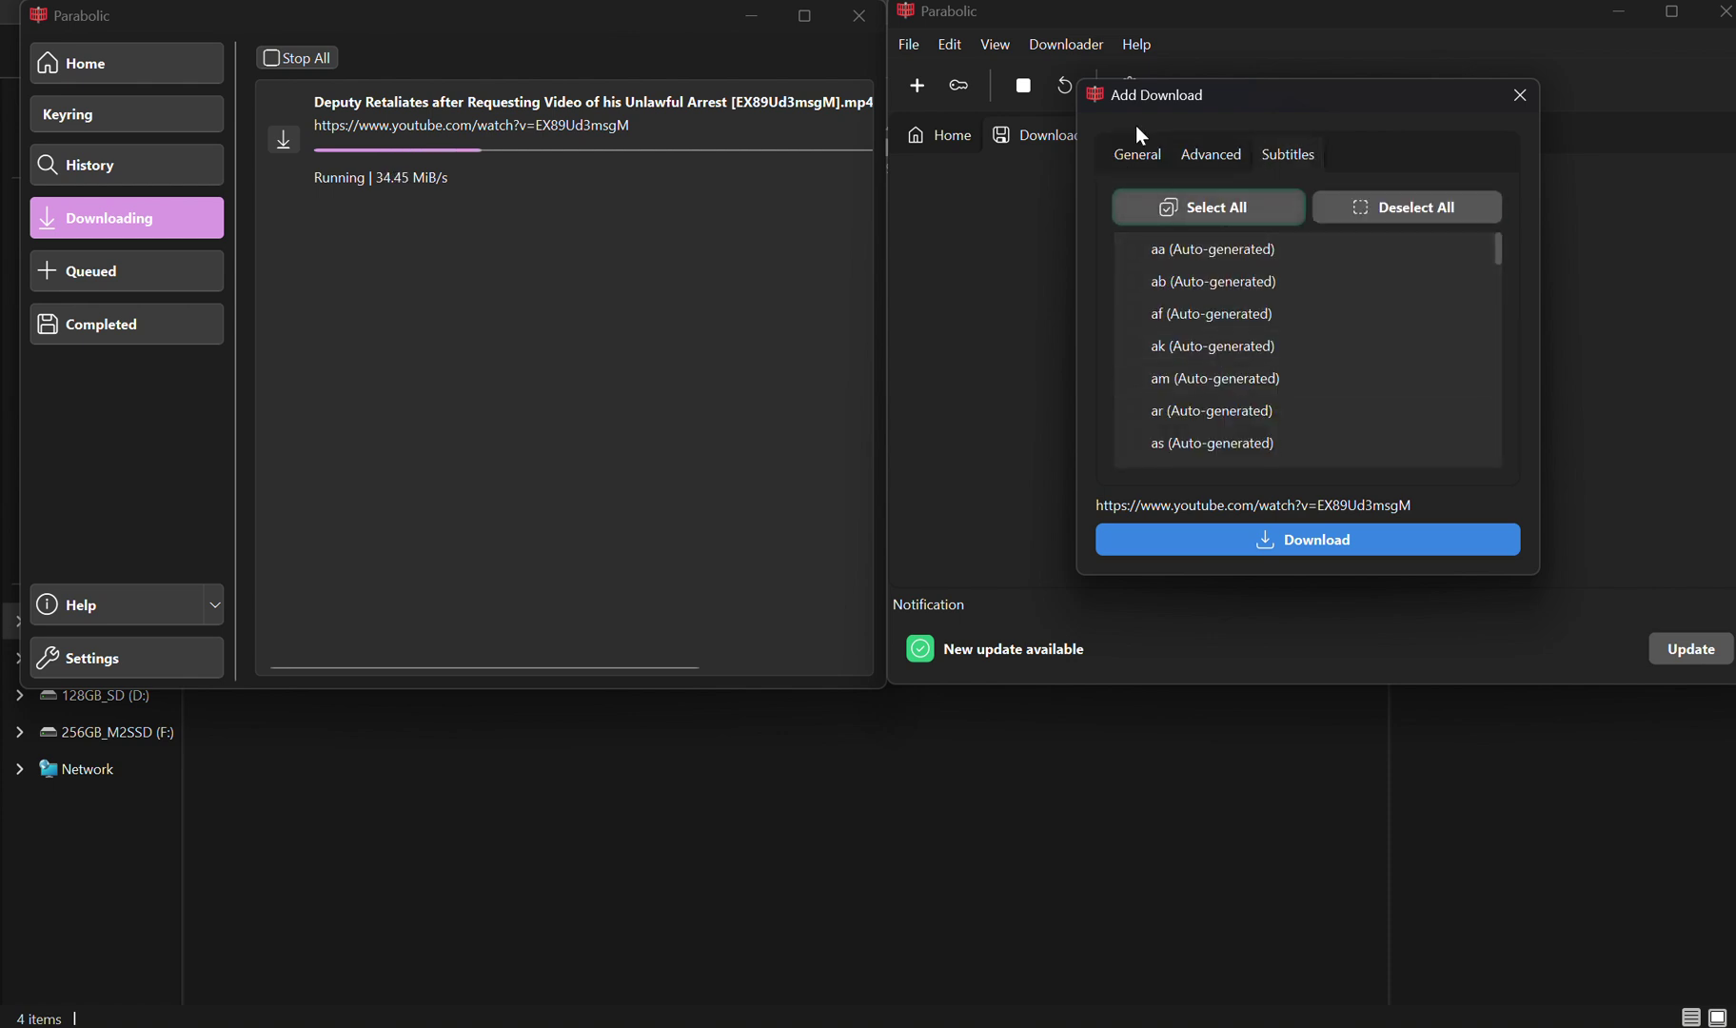
click(1137, 151)
click(1243, 535)
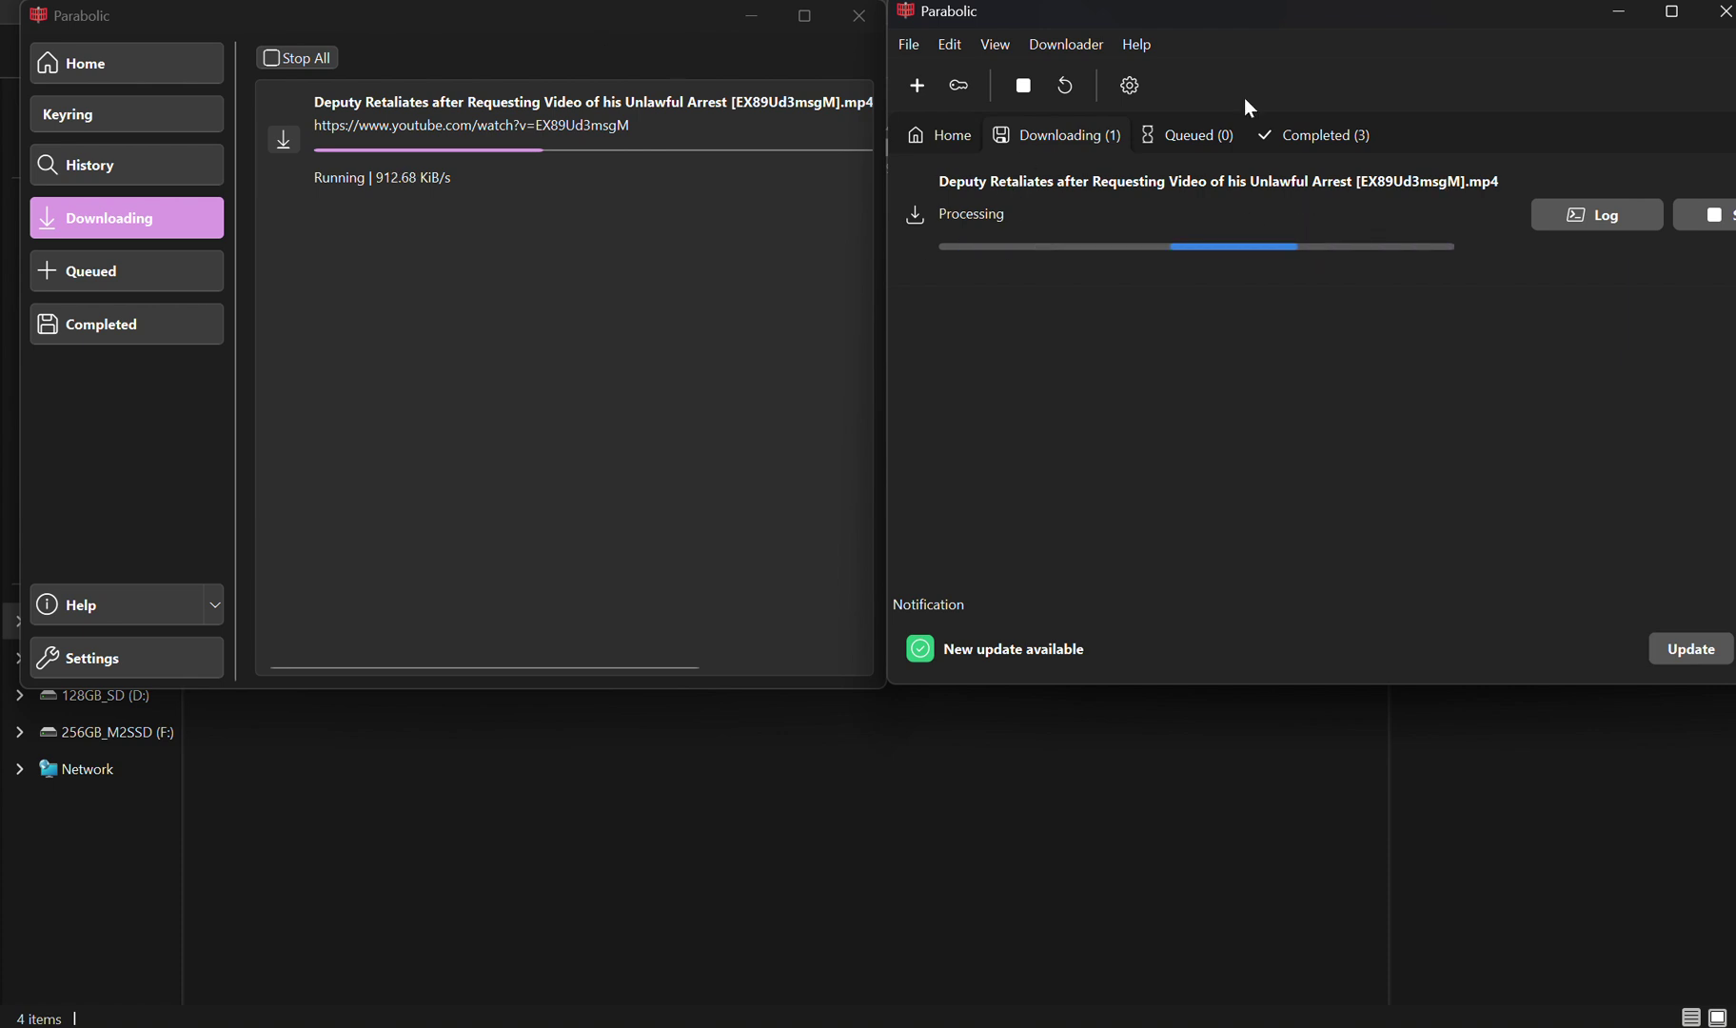
Check the newer version's Completed list for the Deputy Retaliates MP4 marked Success
drag(1284, 9, 1337, 90)
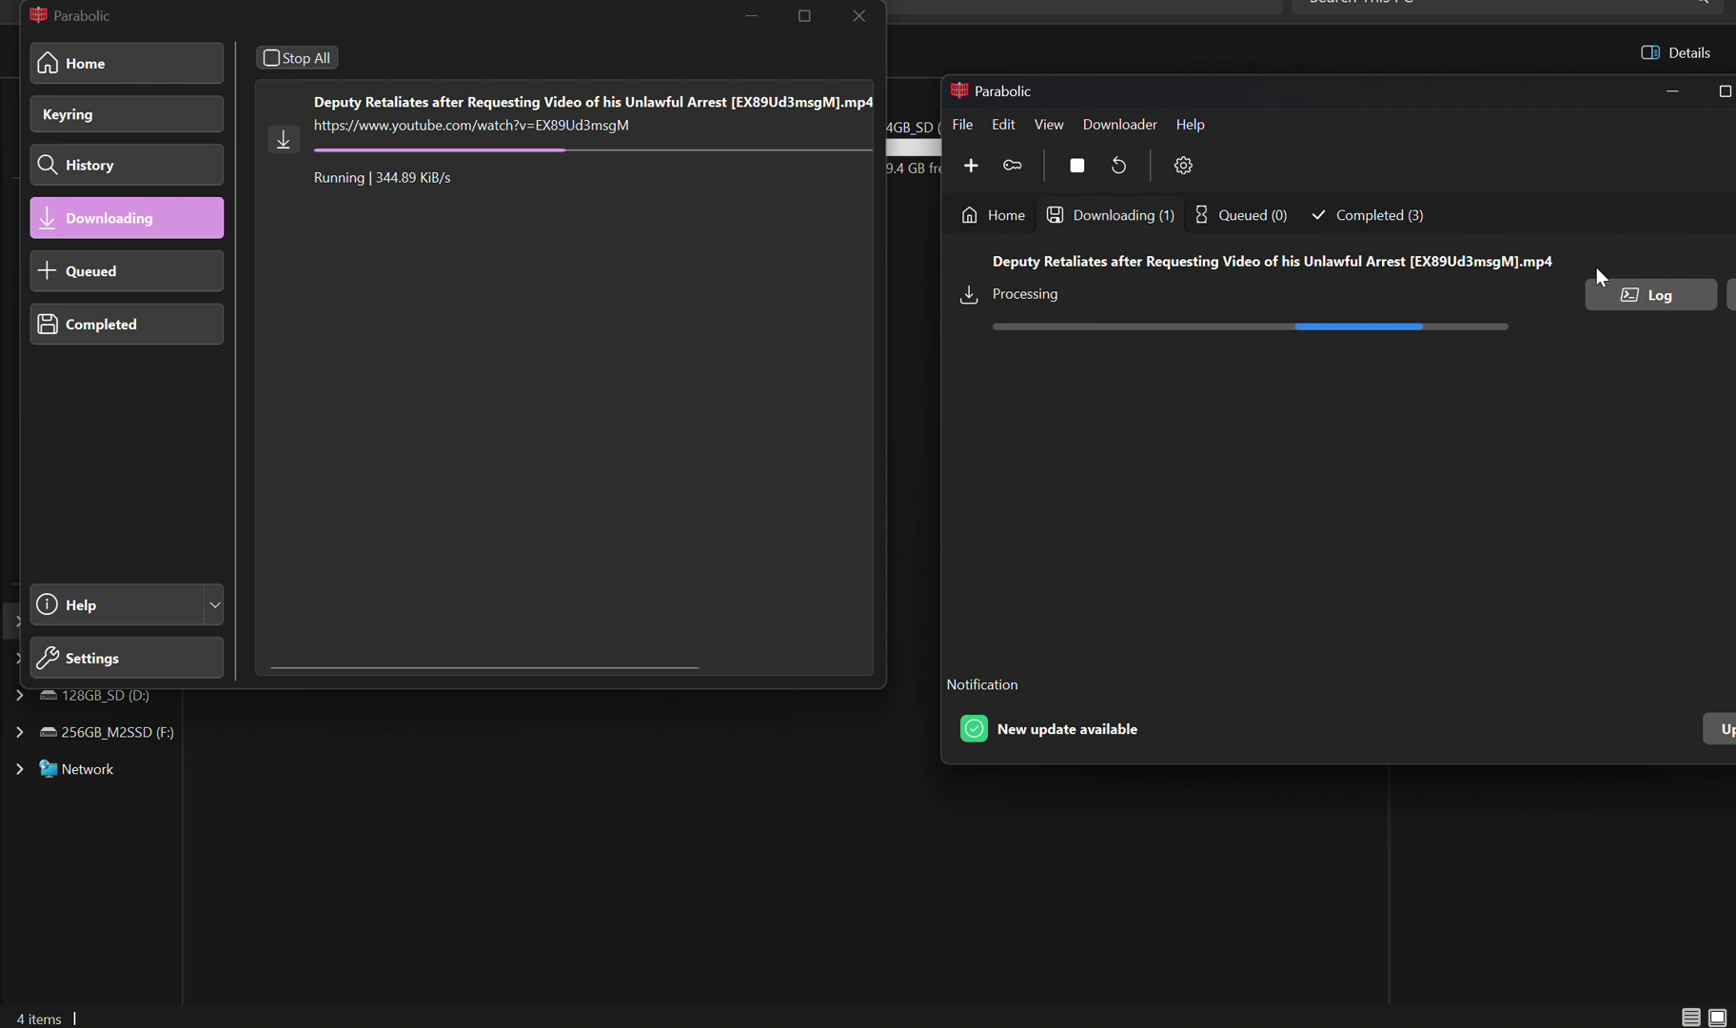
click(1340, 238)
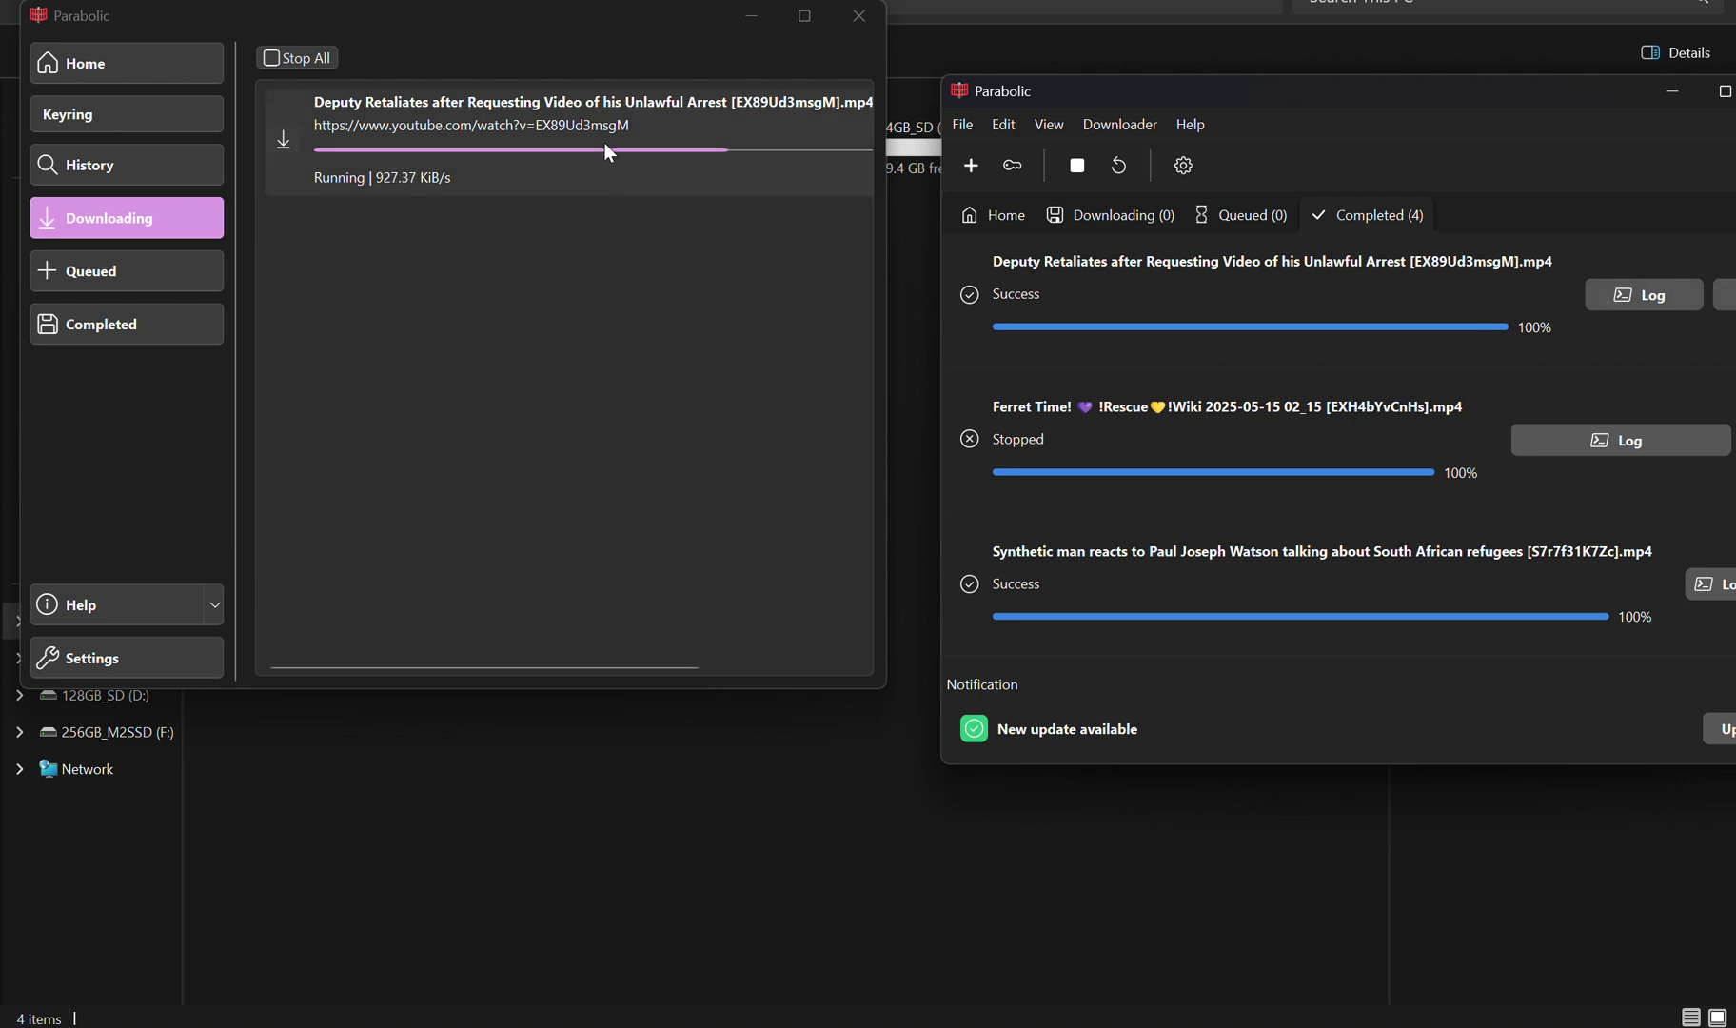
drag(1391, 101, 1346, 20)
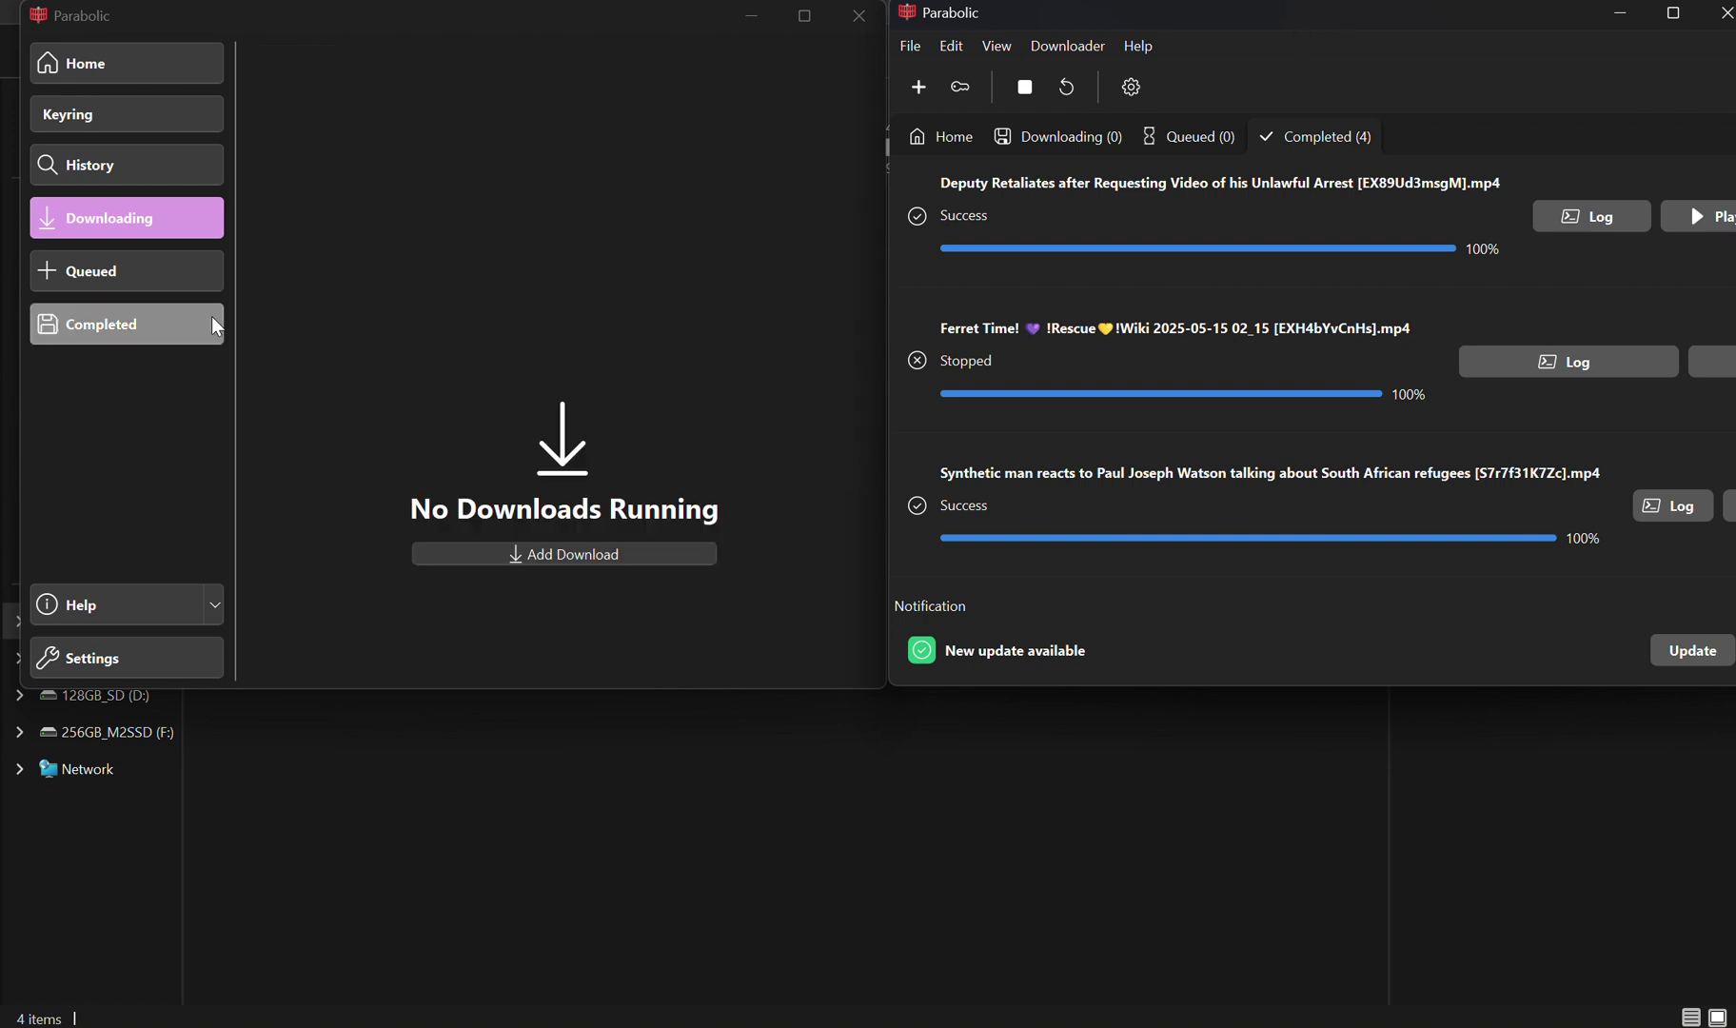
click(209, 318)
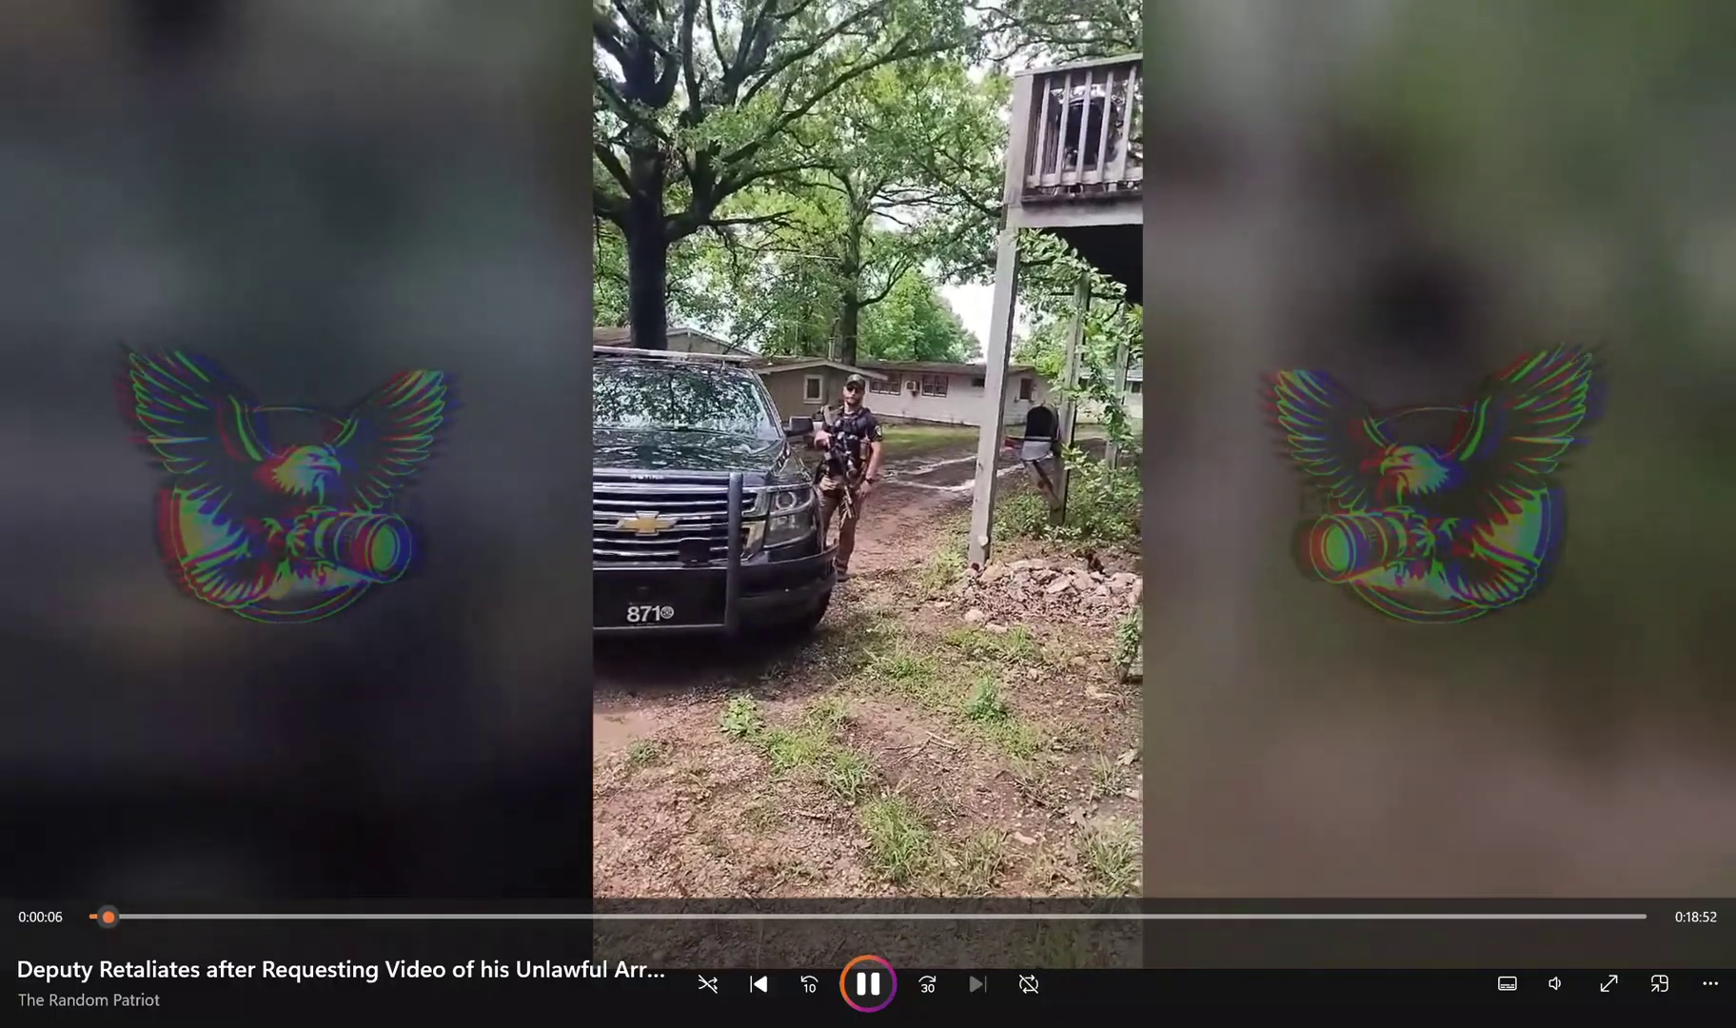
key(alt+F4)
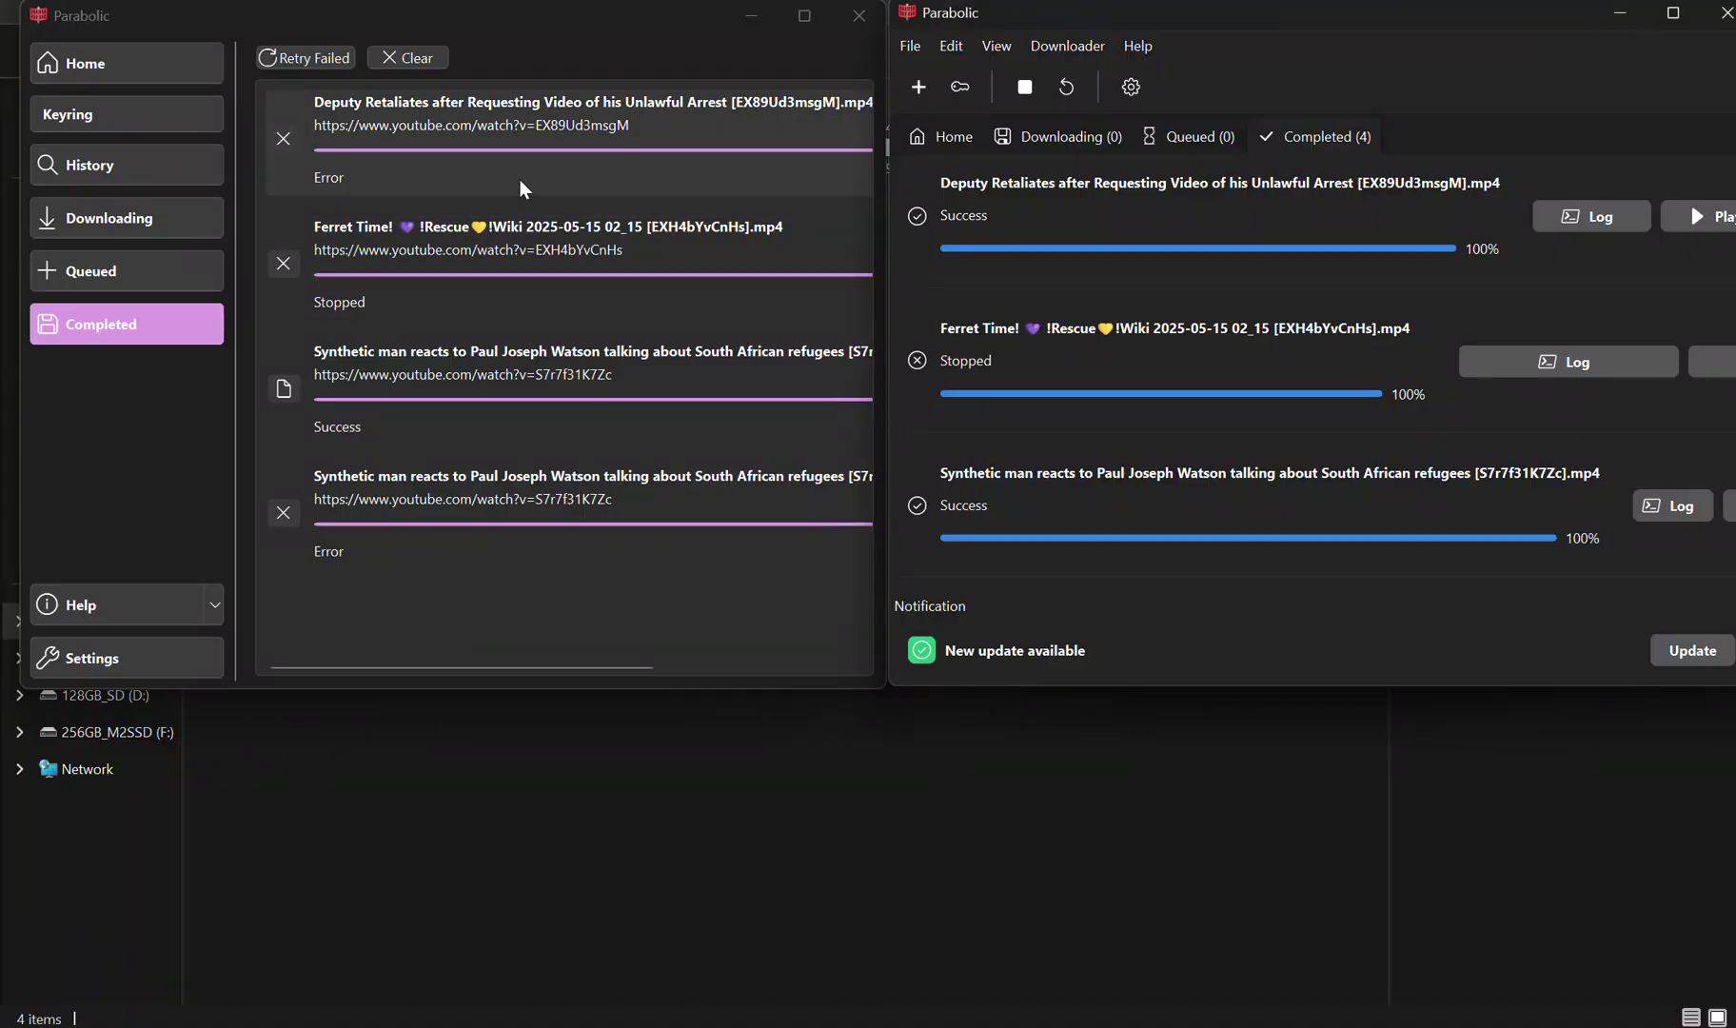
click(119, 226)
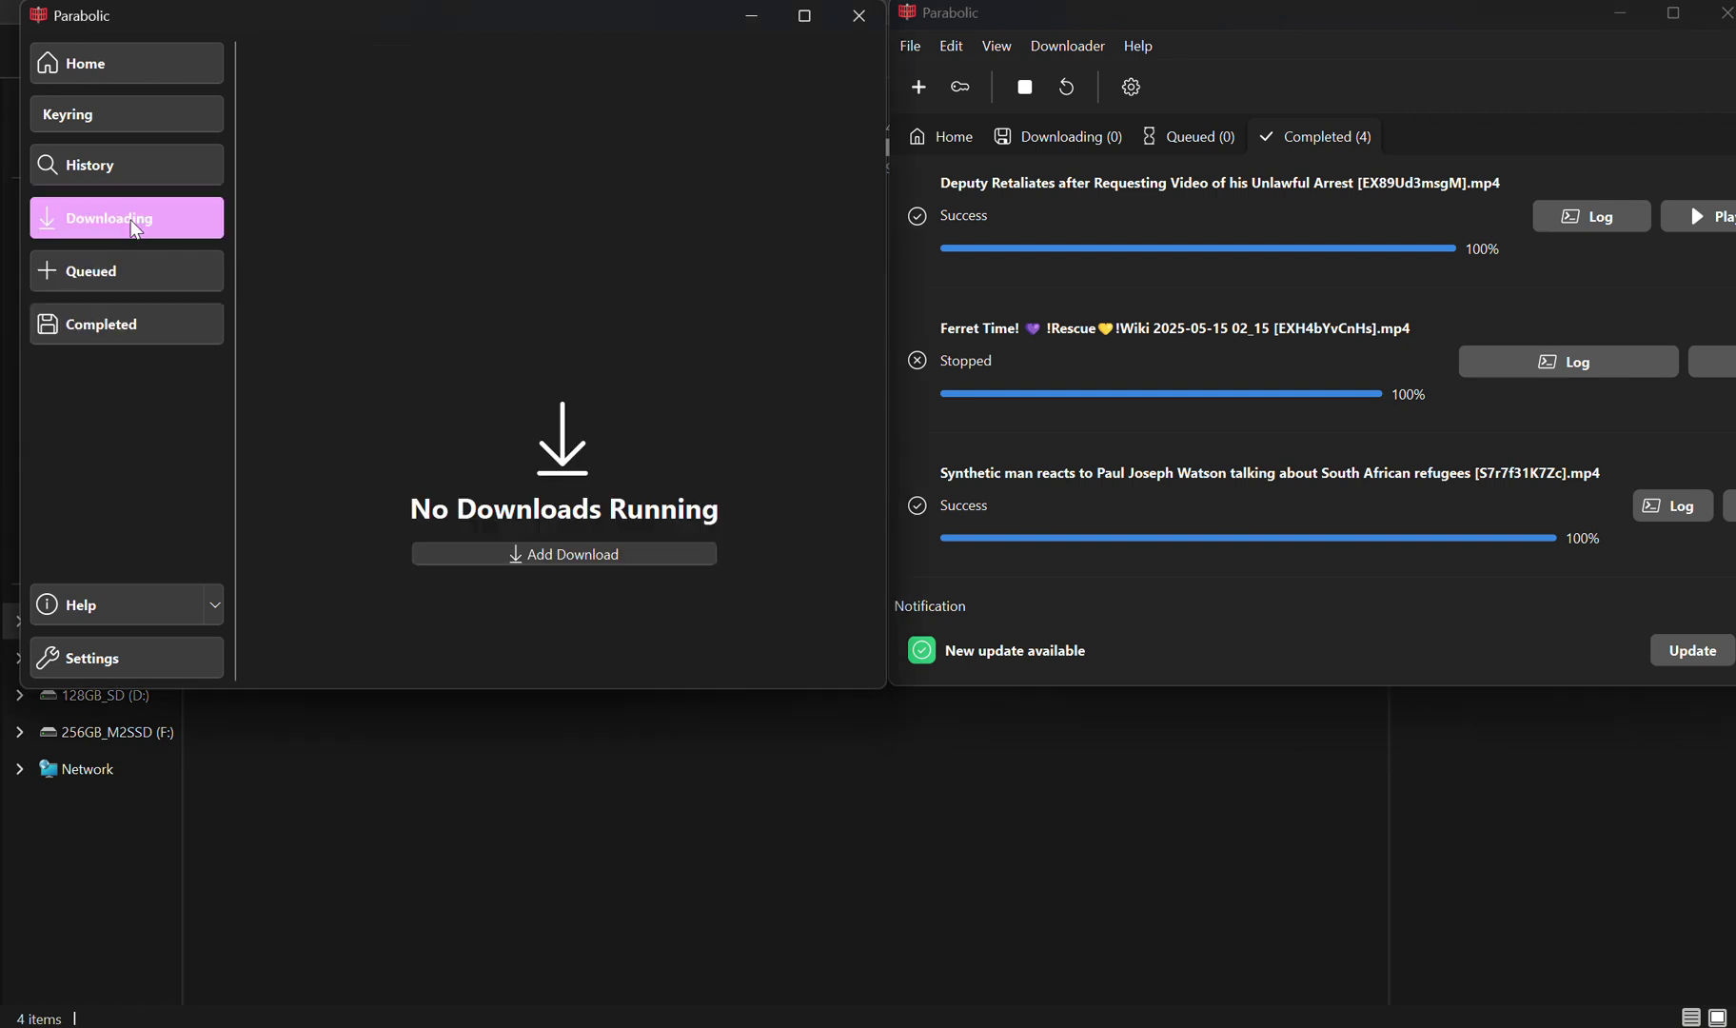
Download the prefilled YouTube video again as MP4 in the older version and widen its window
click(591, 554)
click(563, 565)
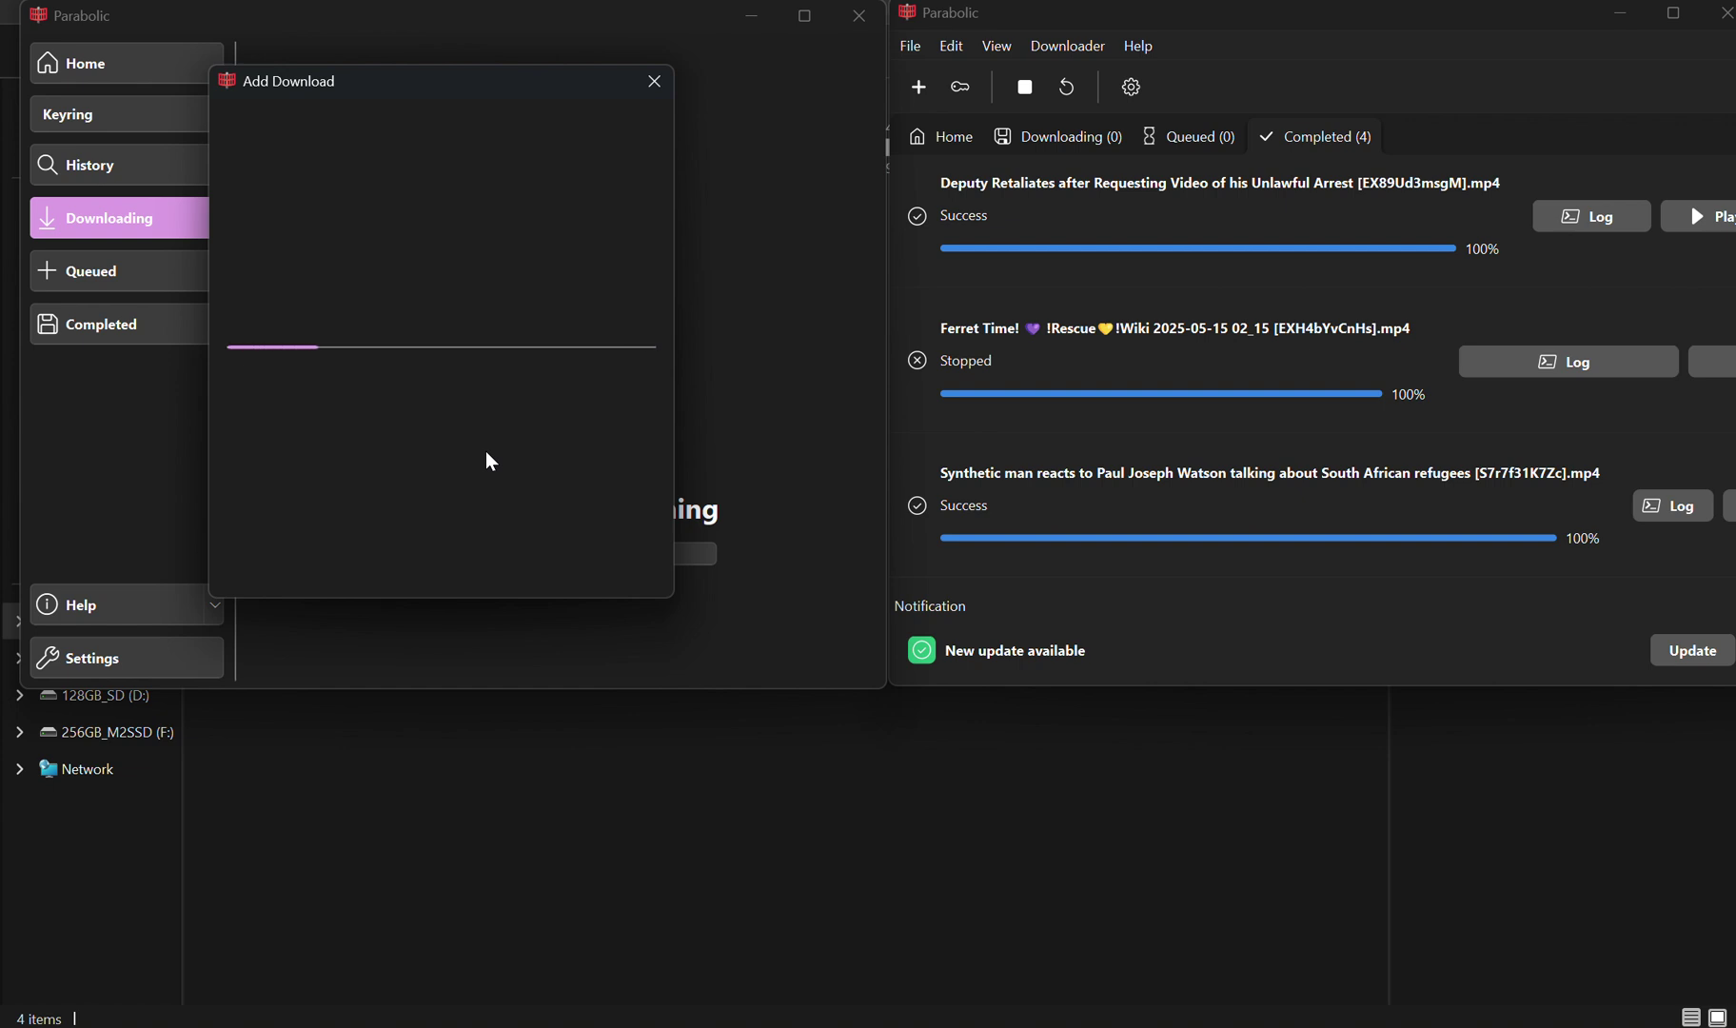
click(508, 539)
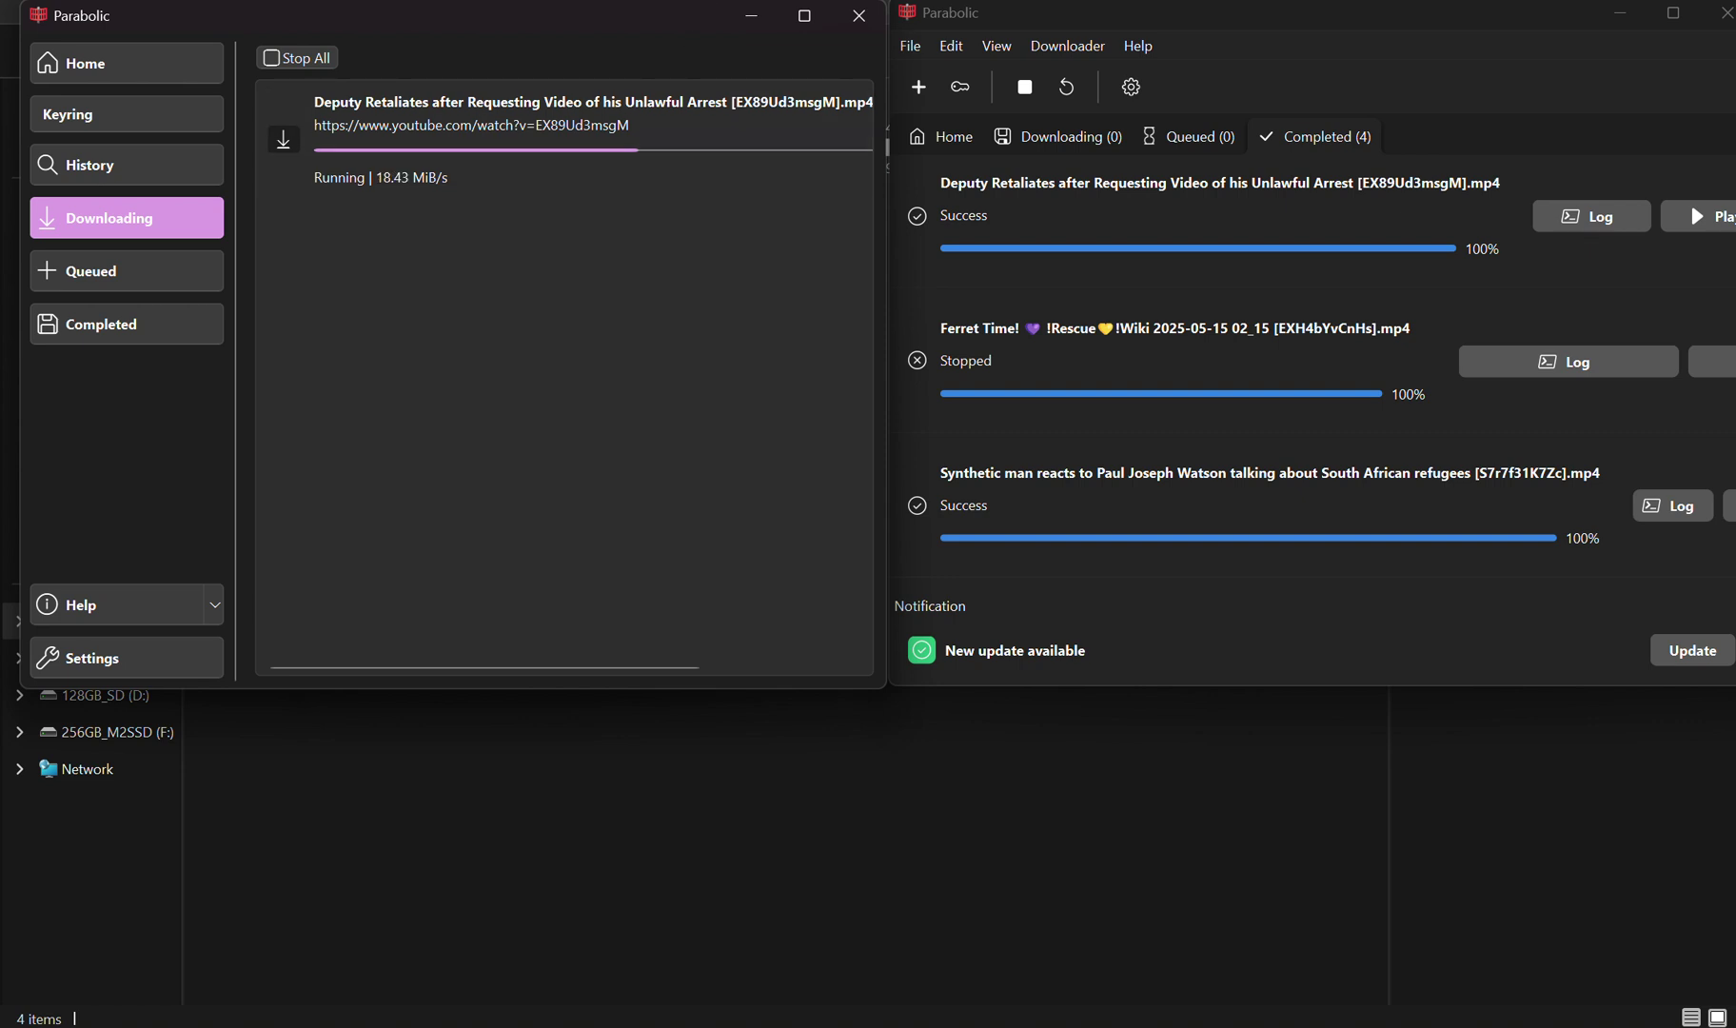
drag(886, 153, 1102, 153)
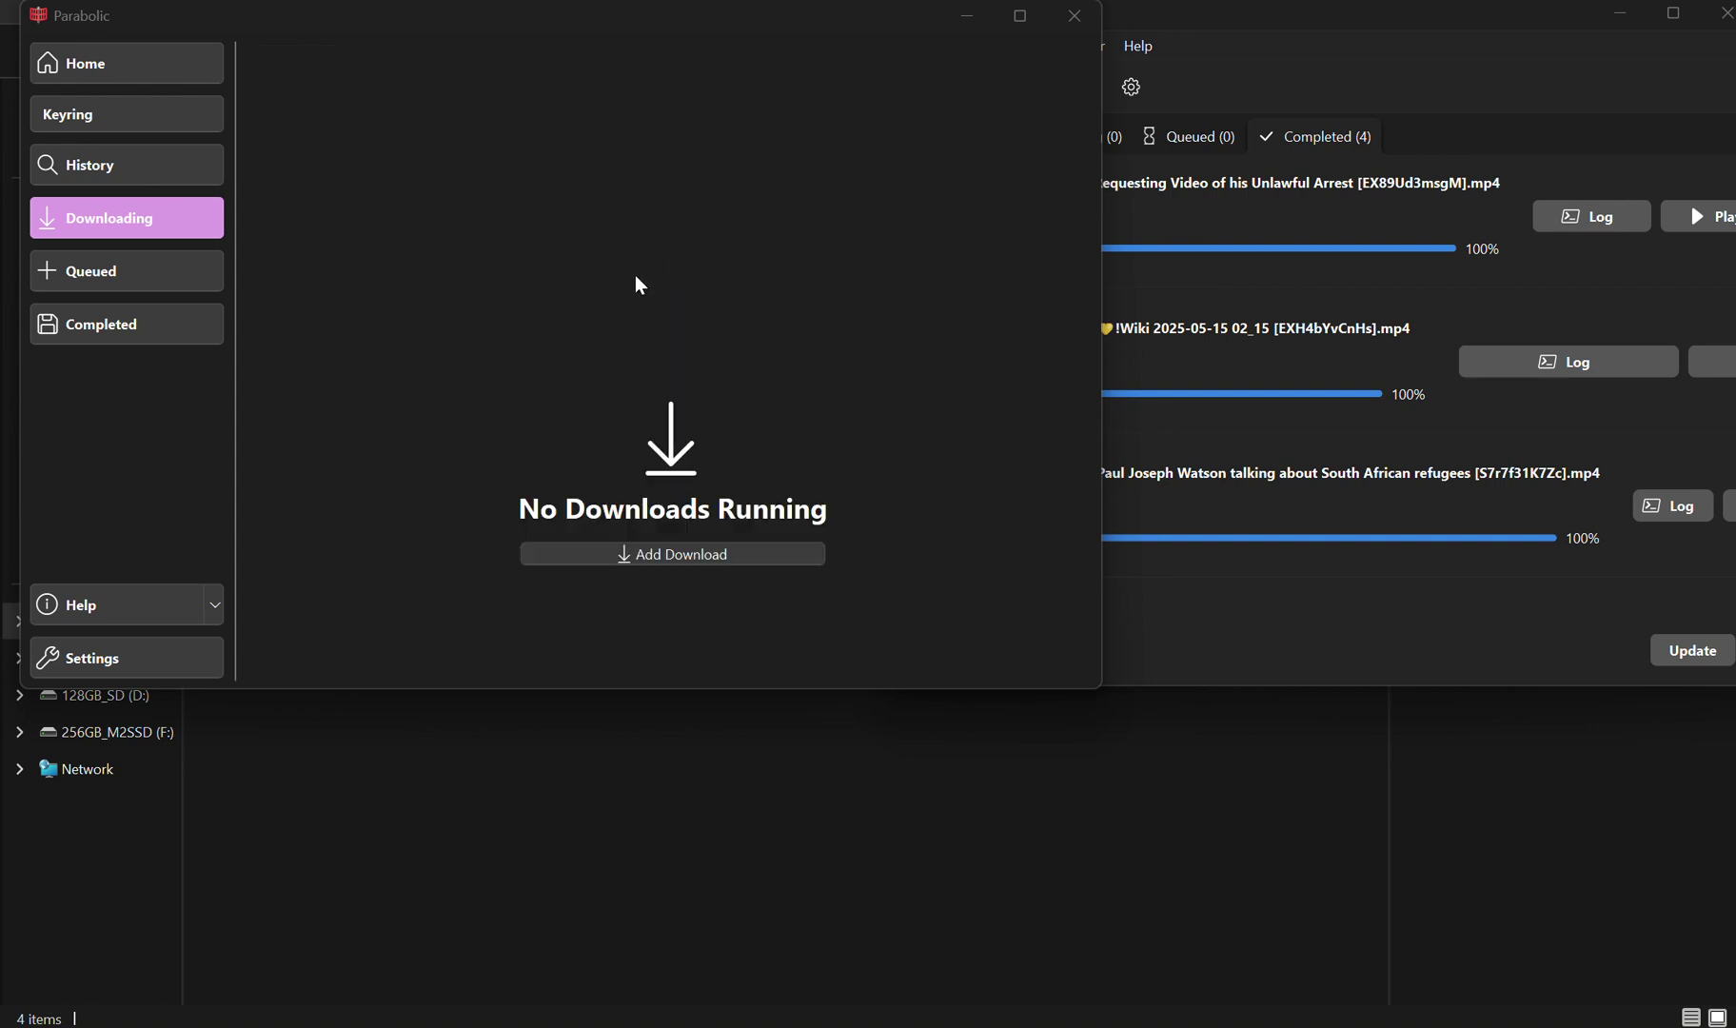
Play the new MP4 from the older version's Completed list in Media Player, pause it, close it, and narrow the window
click(148, 320)
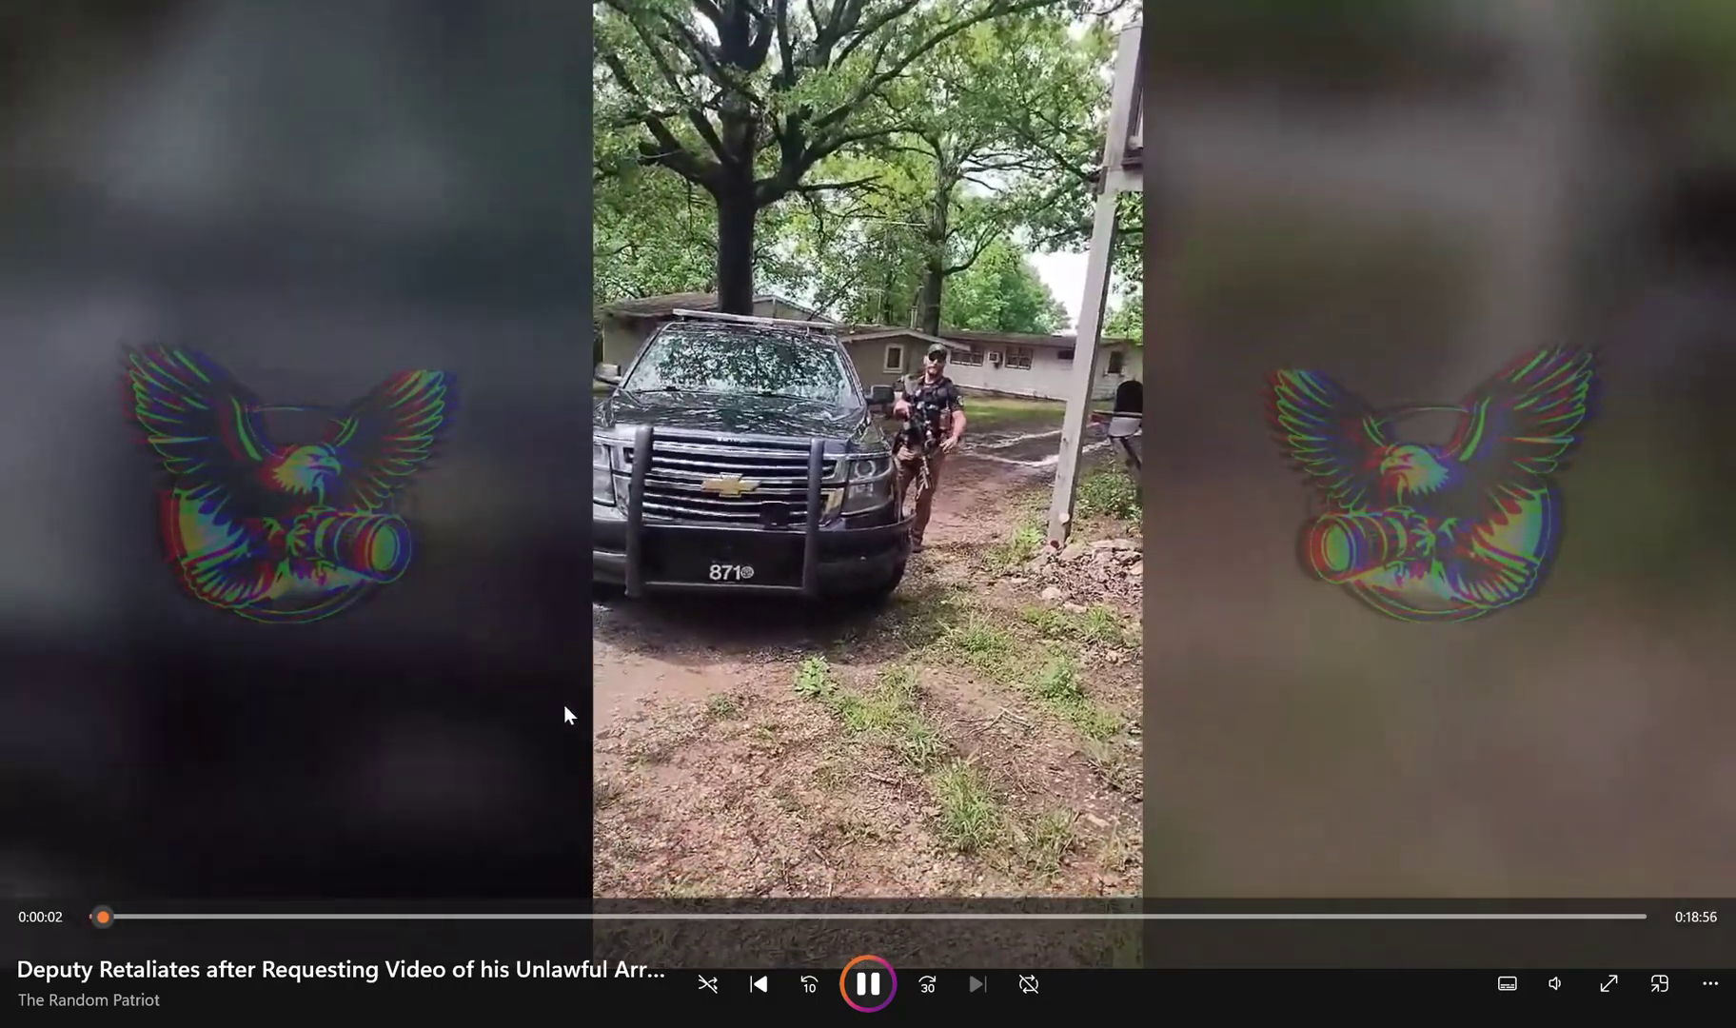
key(space)
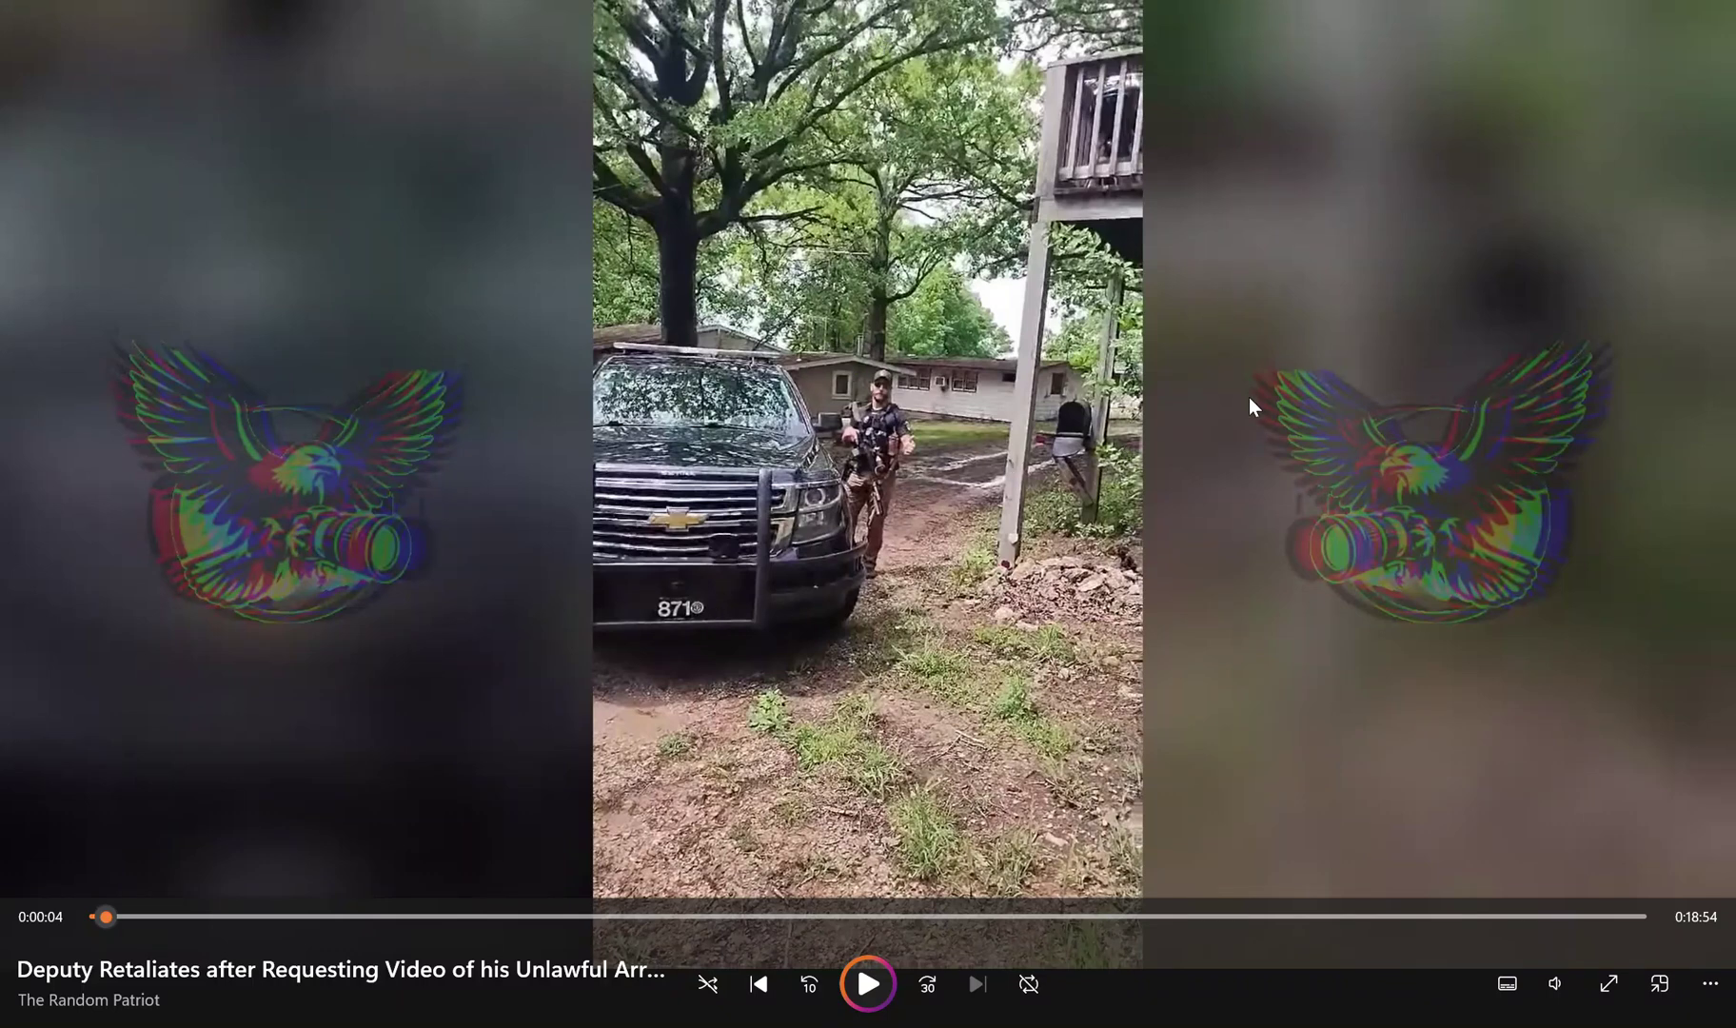
key(alt+Tab)
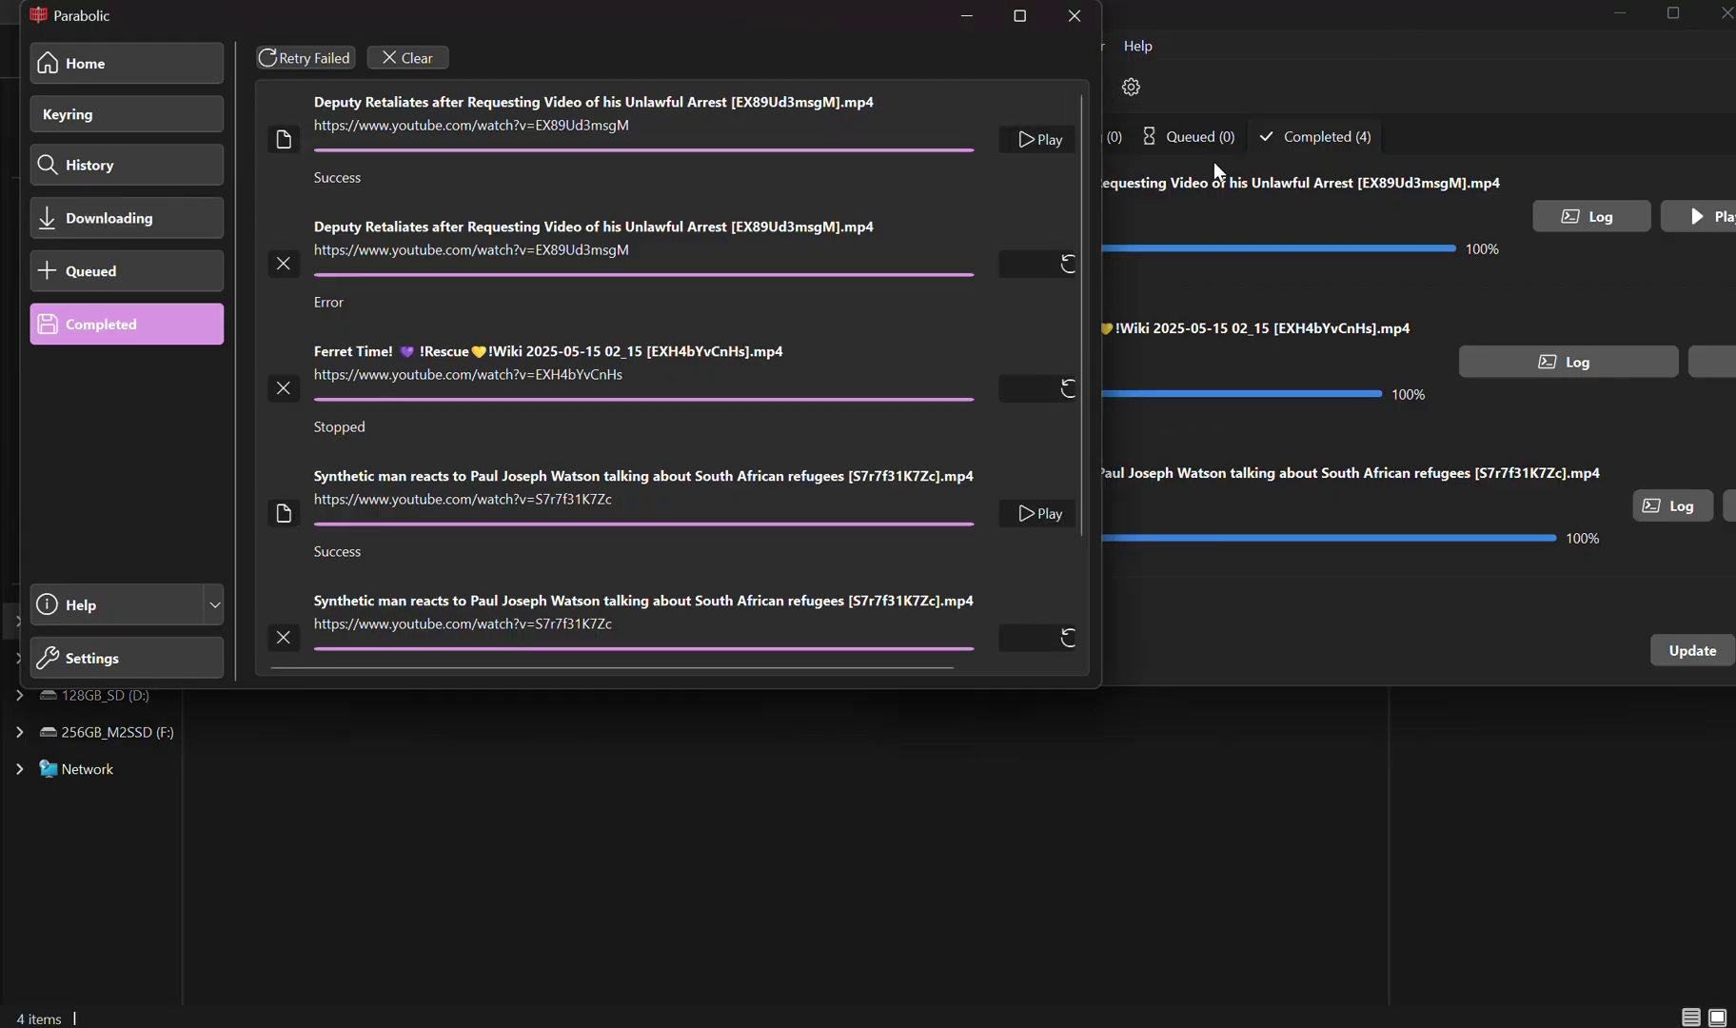
drag(1100, 195, 893, 199)
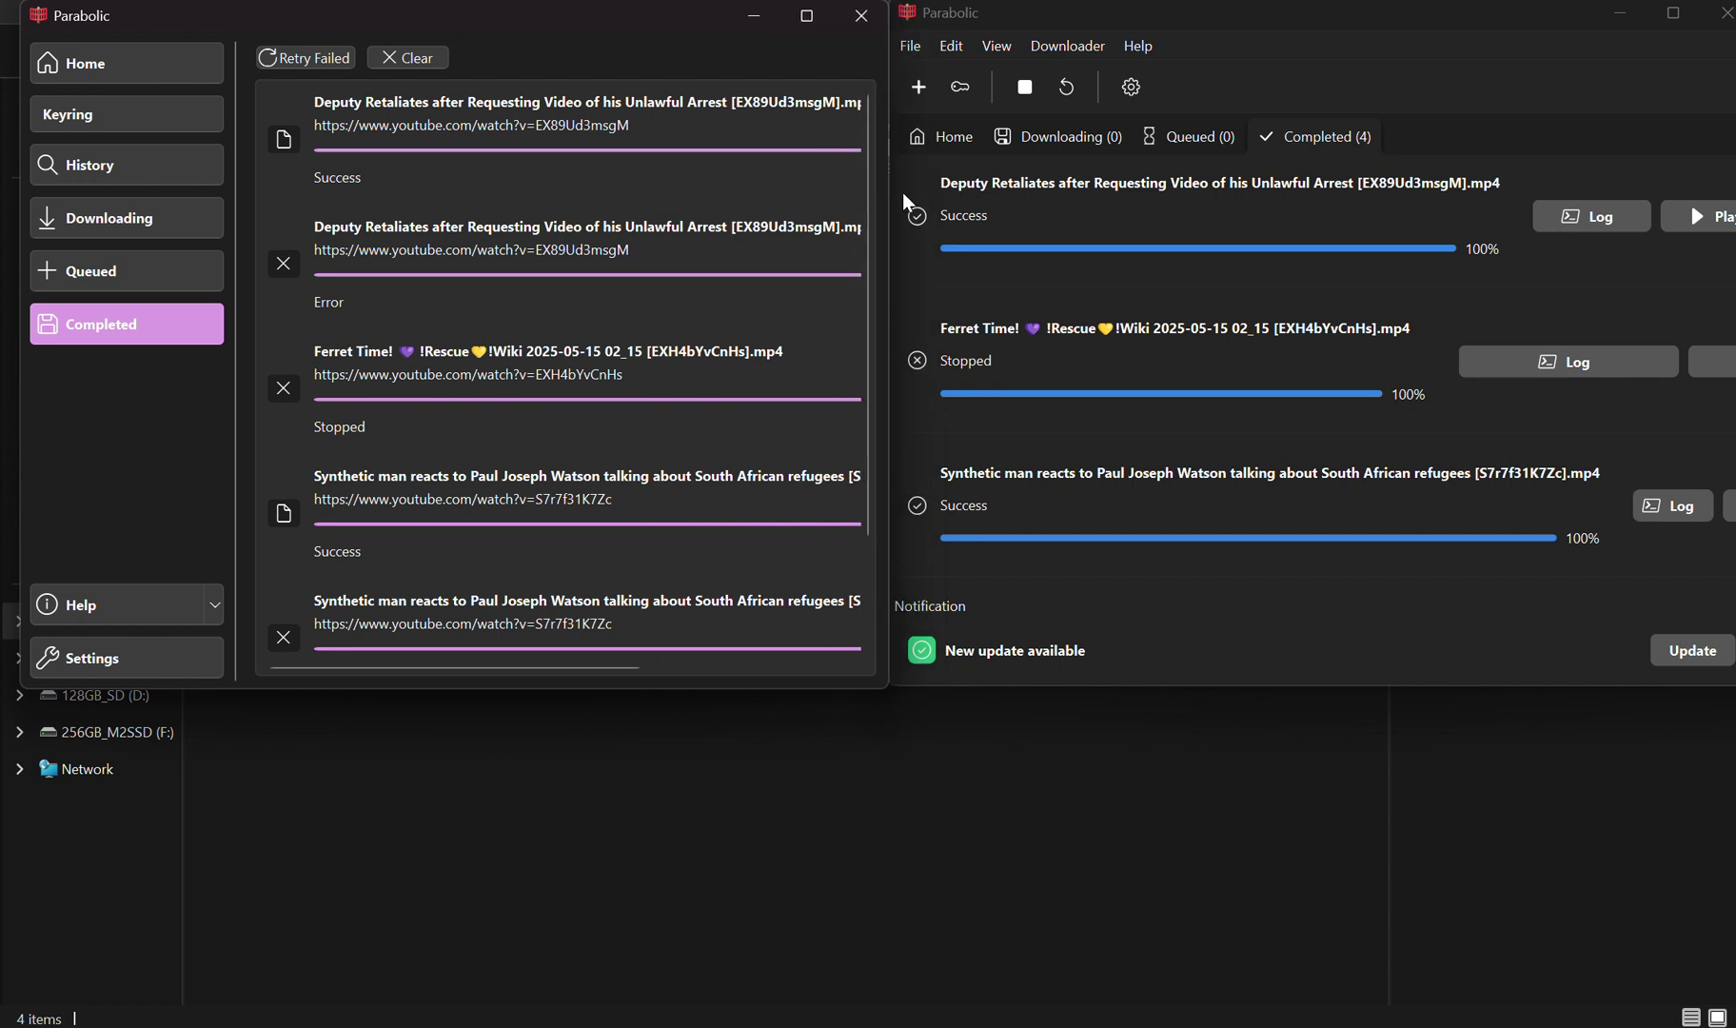